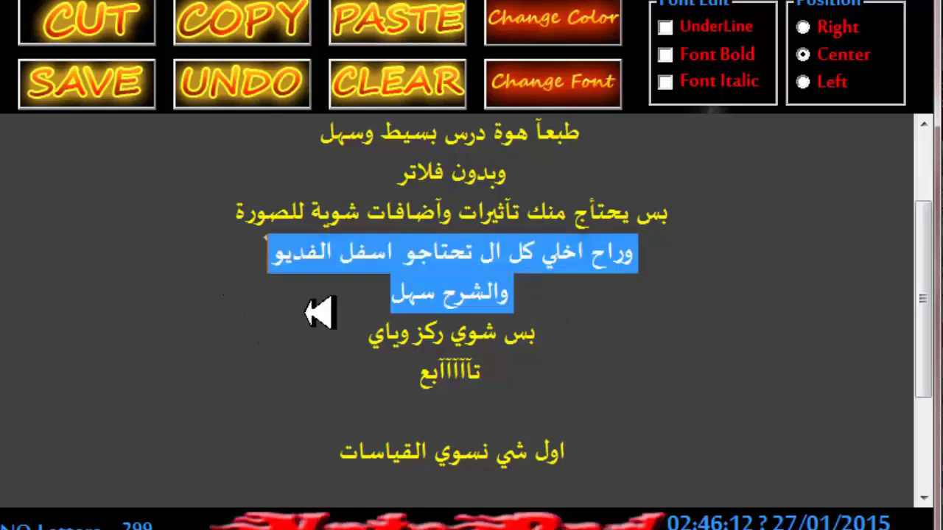
drag(560, 343, 249, 352)
drag(403, 380, 509, 374)
drag(922, 306, 922, 352)
drag(394, 421, 263, 368)
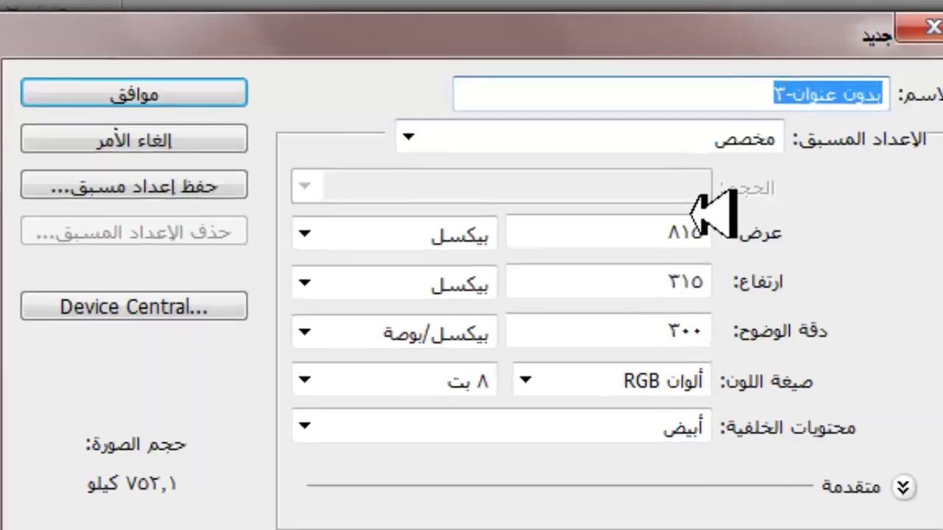
Create an 815 × 315 pixel RGB document at 300 pixels/inch with a white background, and close the extra blank document.
mouse_move(650, 240)
mouse_down()
mouse_move(766, 246)
mouse_move(641, 242)
mouse_up()
click(665, 285)
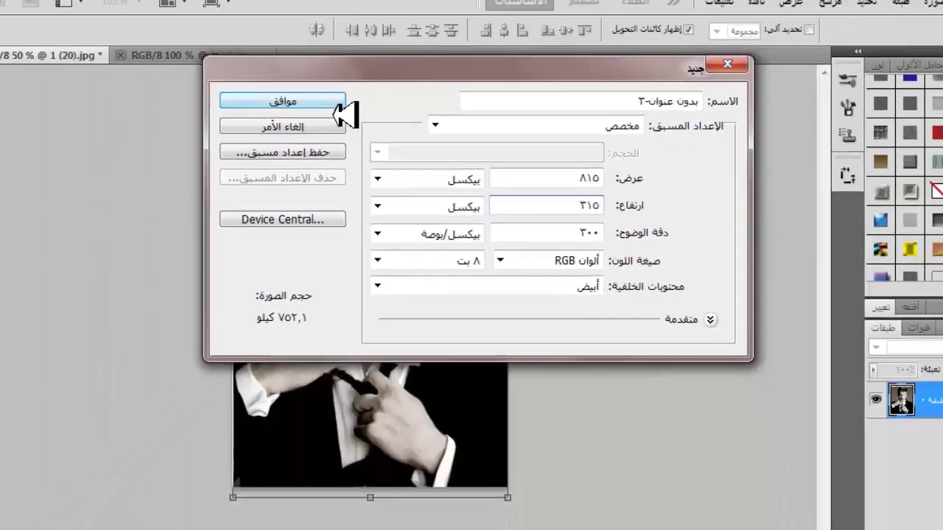
click(273, 96)
click(137, 70)
click(251, 68)
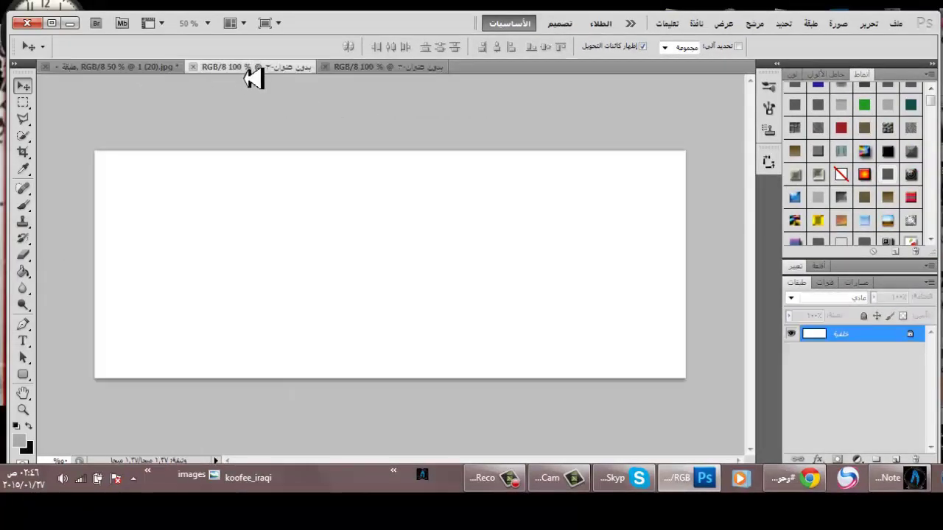
drag(398, 77, 467, 217)
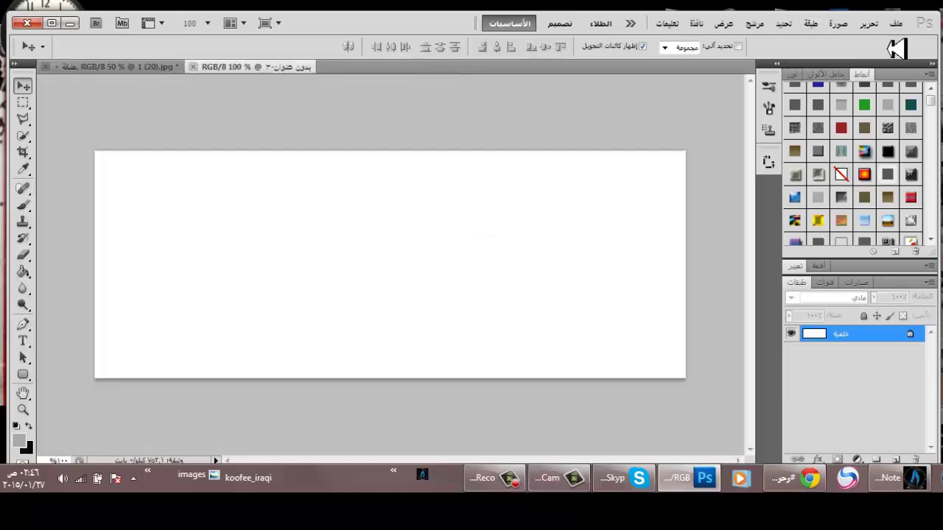
Open the texture image DES (9).png and convert its locked background into a regular layer.
click(895, 23)
click(848, 50)
double_click(487, 103)
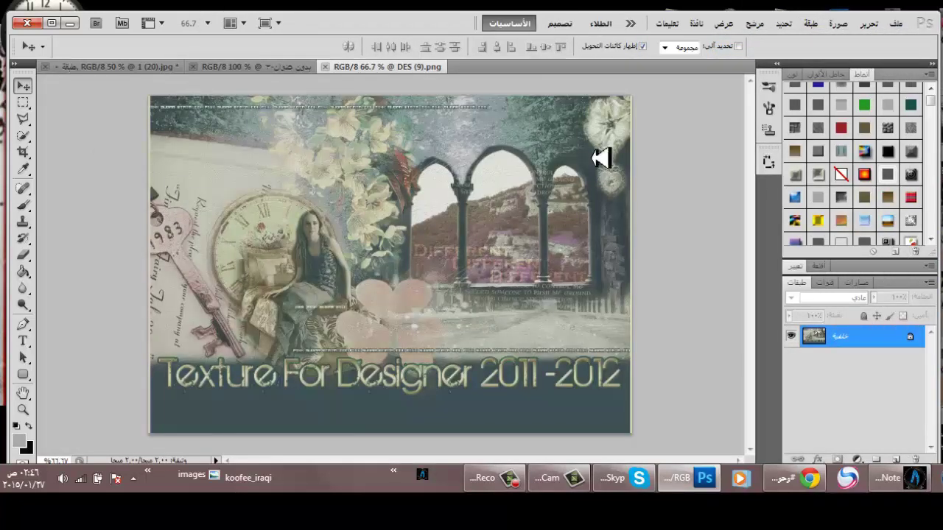
double_click(881, 347)
key(Return)
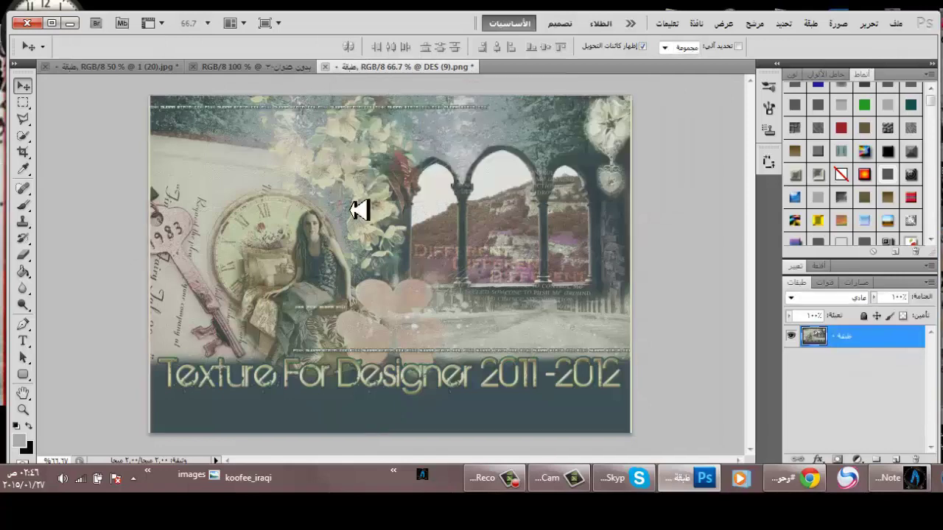
Copy the texture image into the blank 815 × 315 document and scale it to about 83% width and 53% height, covering the canvas.
drag(361, 209, 477, 274)
drag(406, 217, 460, 241)
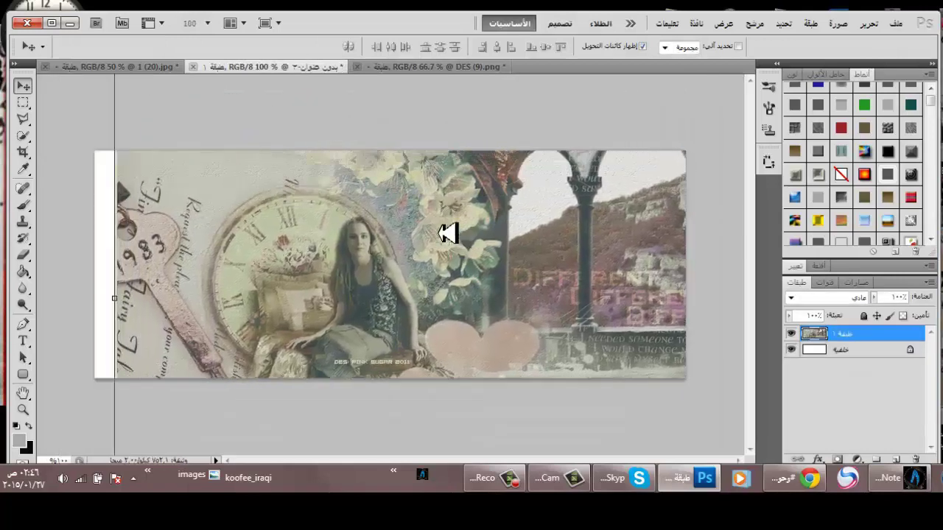
drag(233, 96, 244, 208)
drag(126, 159, 289, 352)
drag(372, 408, 223, 188)
drag(141, 129, 223, 248)
drag(268, 287, 215, 217)
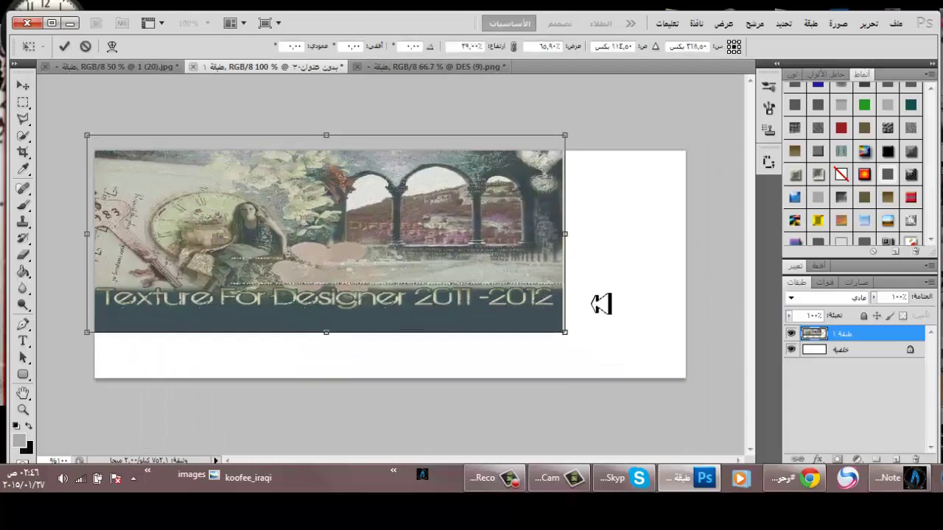
drag(582, 328, 692, 407)
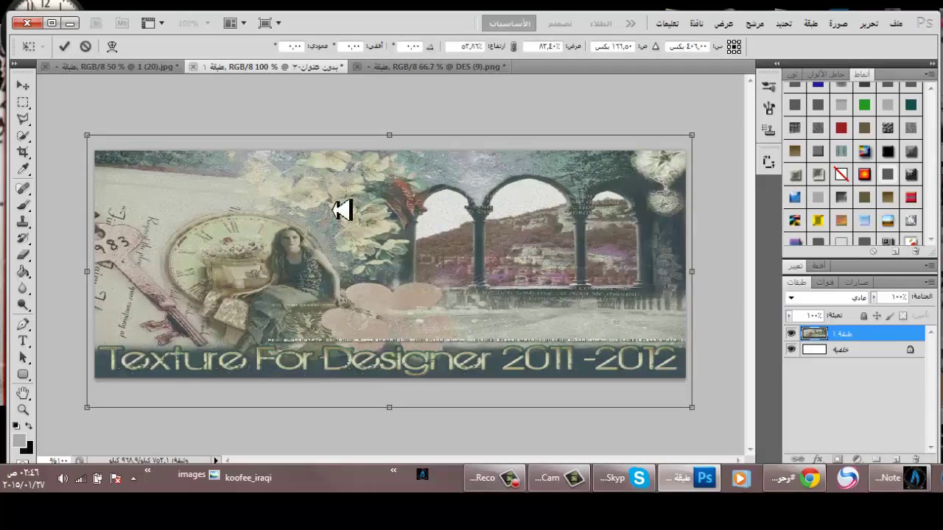
mouse_move(95, 142)
mouse_down()
mouse_move(105, 152)
mouse_move(95, 147)
mouse_up()
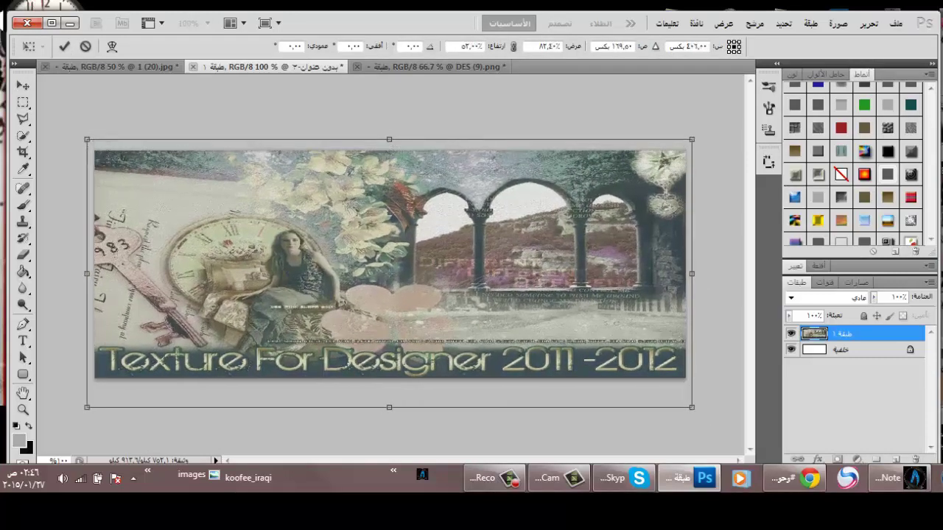
key(Return)
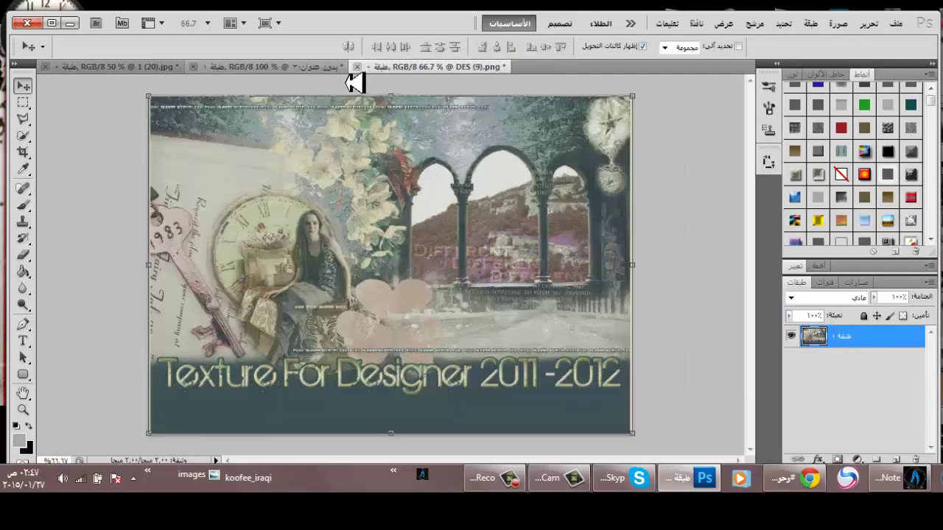
Close DES (9).png and open the ink splatter image فرشه !!.png.
click(356, 67)
click(467, 204)
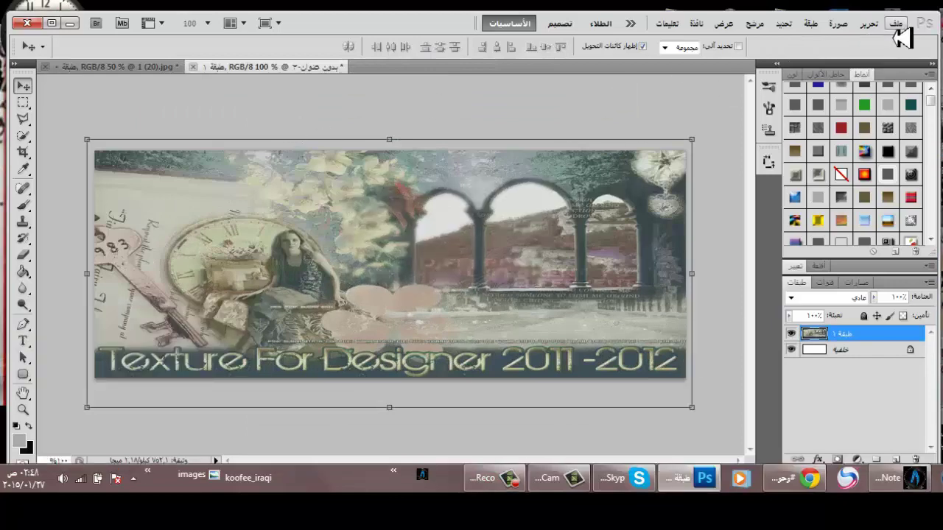
click(896, 26)
click(877, 53)
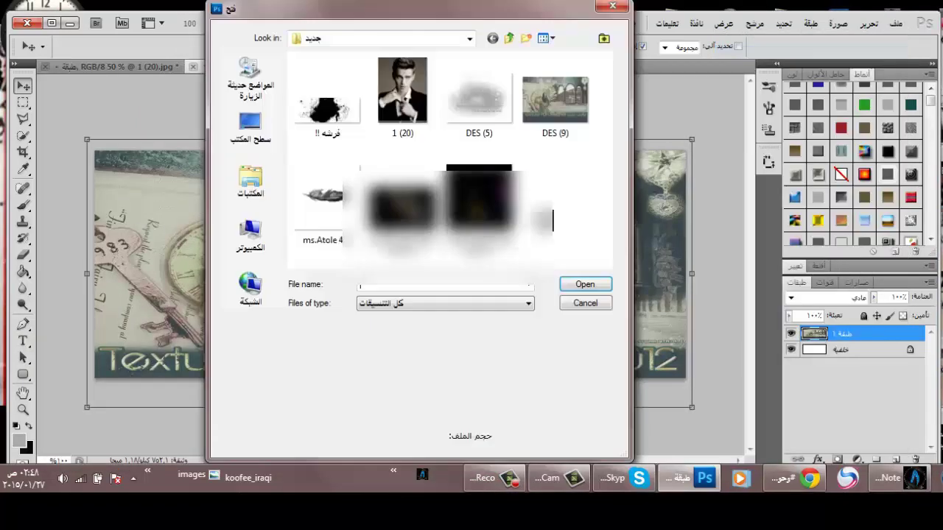
double_click(326, 107)
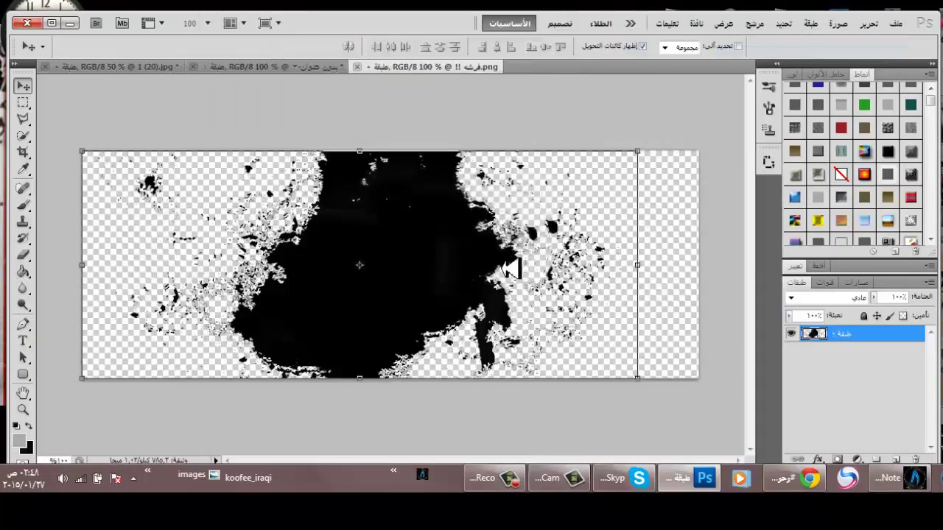
Copy the black splatter into the banner's left half and scale it to about 93% width and 87% height.
mouse_move(510, 269)
mouse_down()
mouse_move(285, 69)
mouse_move(336, 206)
mouse_move(347, 269)
mouse_move(370, 255)
mouse_up()
drag(558, 381, 372, 295)
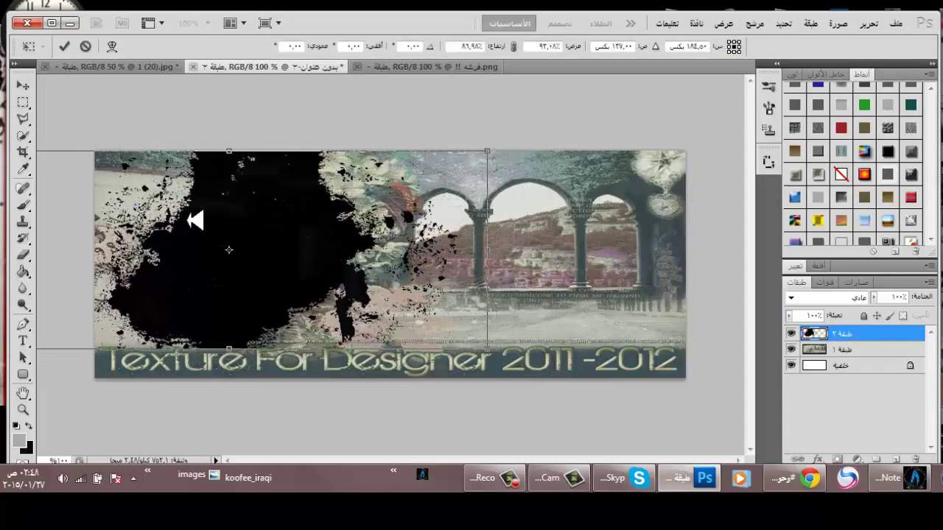
click(23, 86)
click(541, 204)
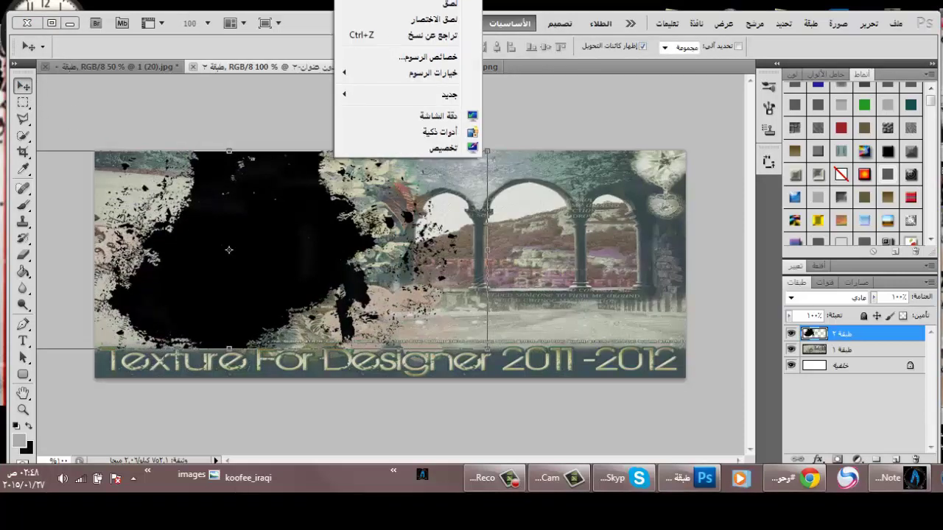
Copy the portrait photo from 1 (20).jpg into the banner and scale it down to cover the black splatter.
click(144, 68)
drag(347, 151, 321, 359)
drag(82, 147, 201, 320)
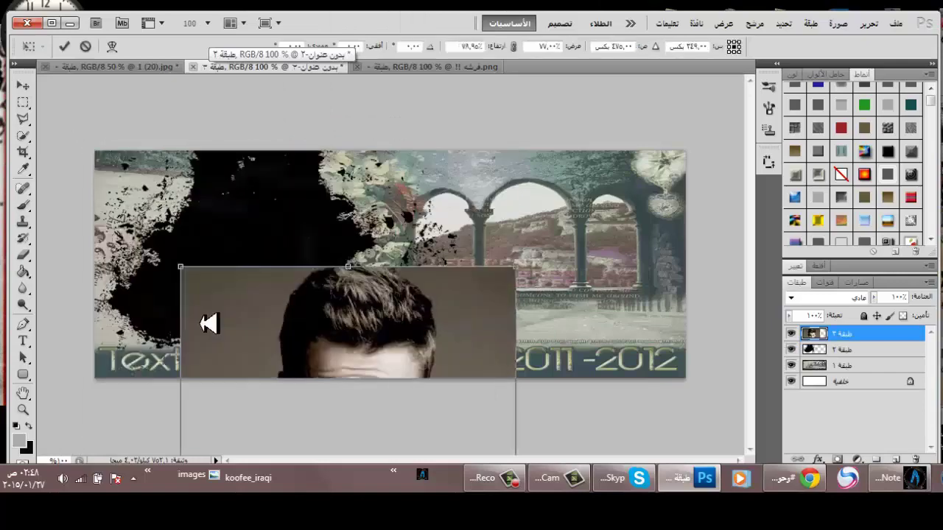
drag(232, 382, 121, 153)
drag(242, 276, 229, 211)
drag(391, 428, 425, 261)
drag(370, 230, 358, 348)
drag(423, 396, 440, 444)
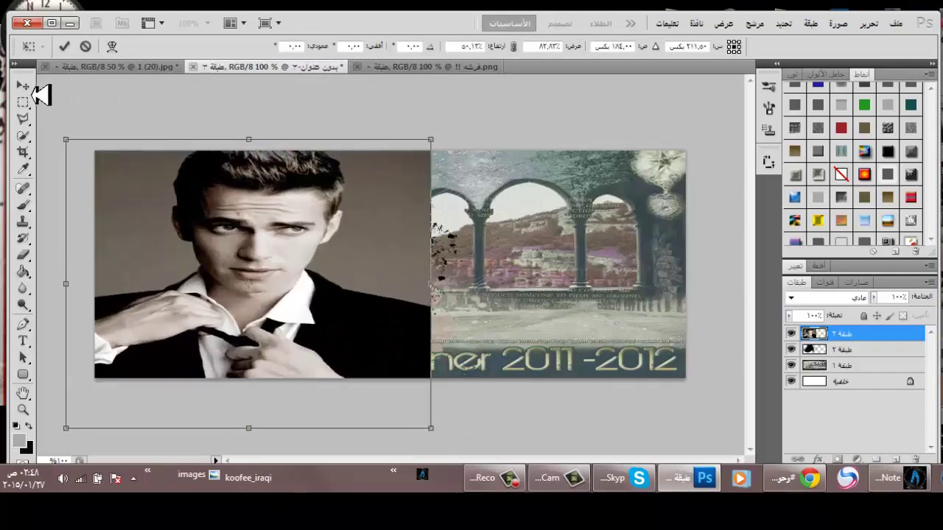
click(23, 86)
click(548, 205)
Clip the portrait layer to the splatter layer, then shift it down slightly and scale it to about 89% width and 99% height.
right_click(842, 337)
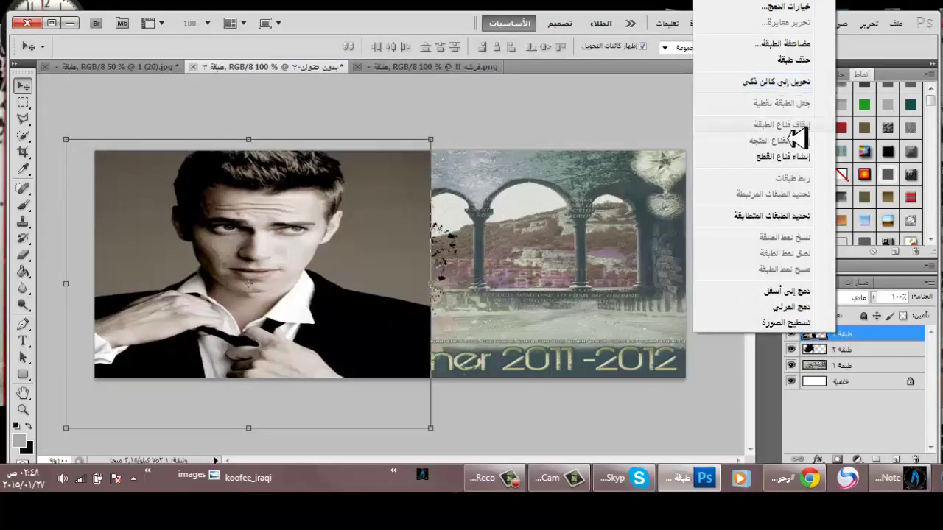
click(805, 157)
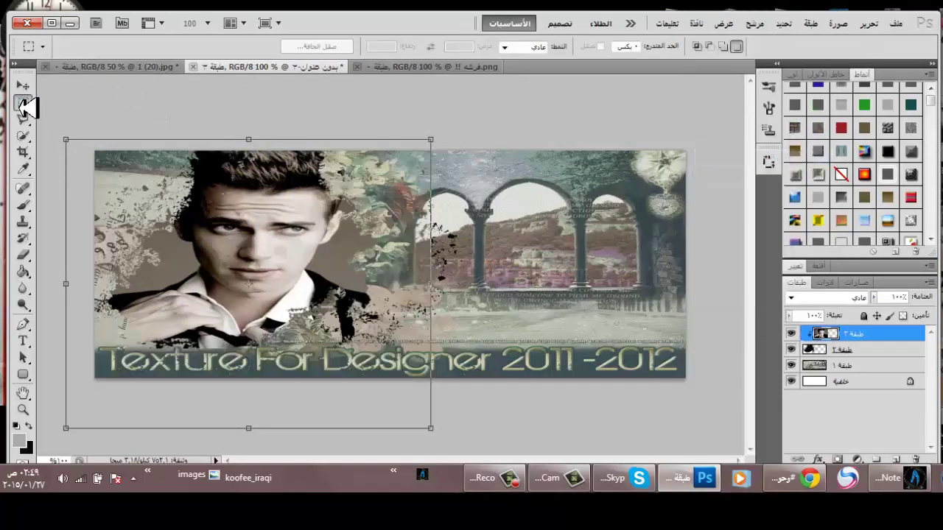
mouse_move(316, 312)
mouse_down()
mouse_move(311, 288)
mouse_move(315, 295)
mouse_up()
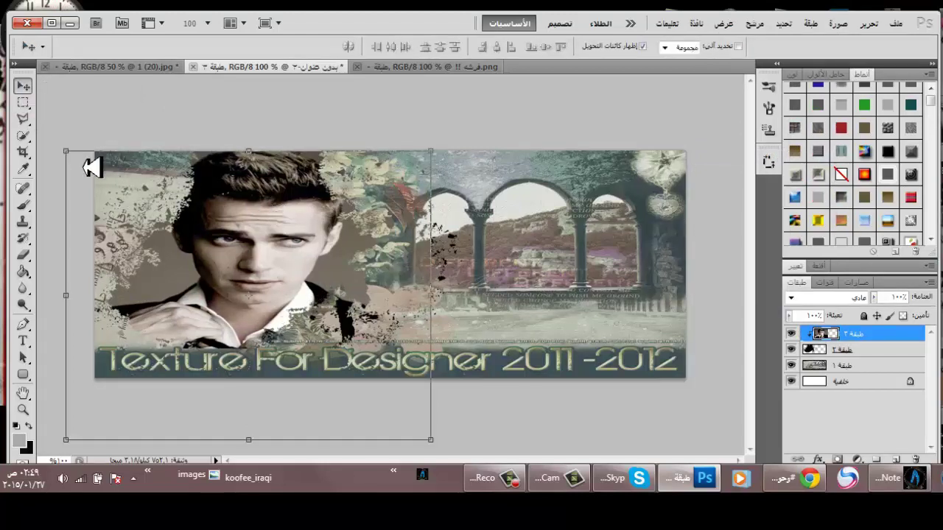
drag(66, 151, 80, 151)
drag(431, 440, 405, 438)
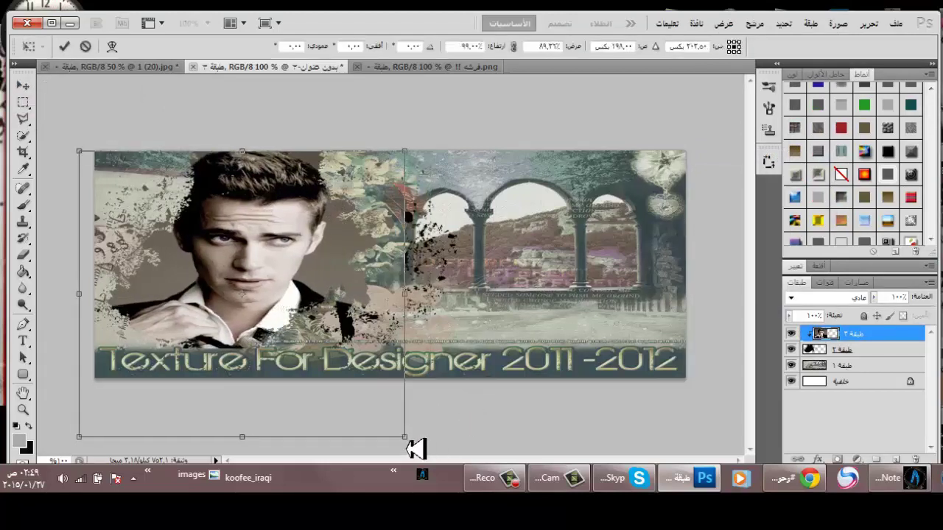
click(23, 103)
click(532, 204)
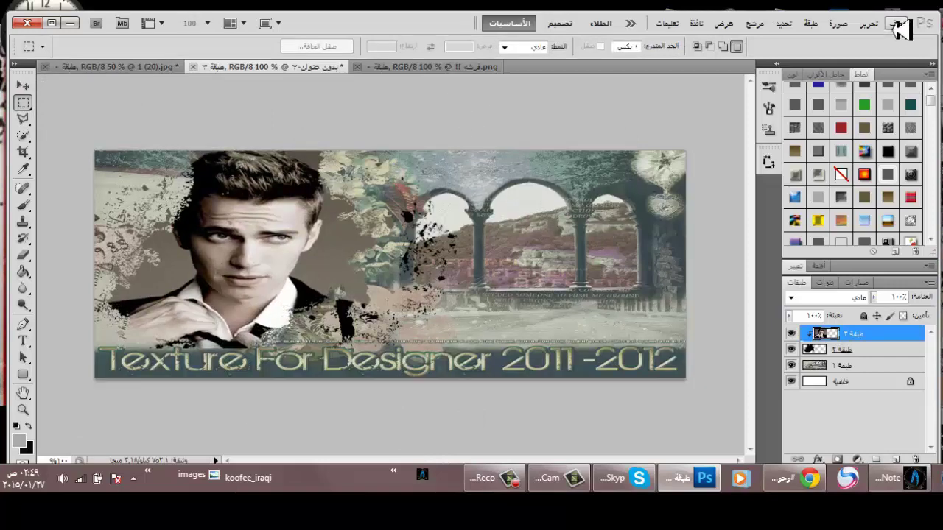
Open the feather image ms.Atole 411 and copy the feather into the banner.
click(895, 25)
click(887, 56)
click(492, 202)
click(486, 97)
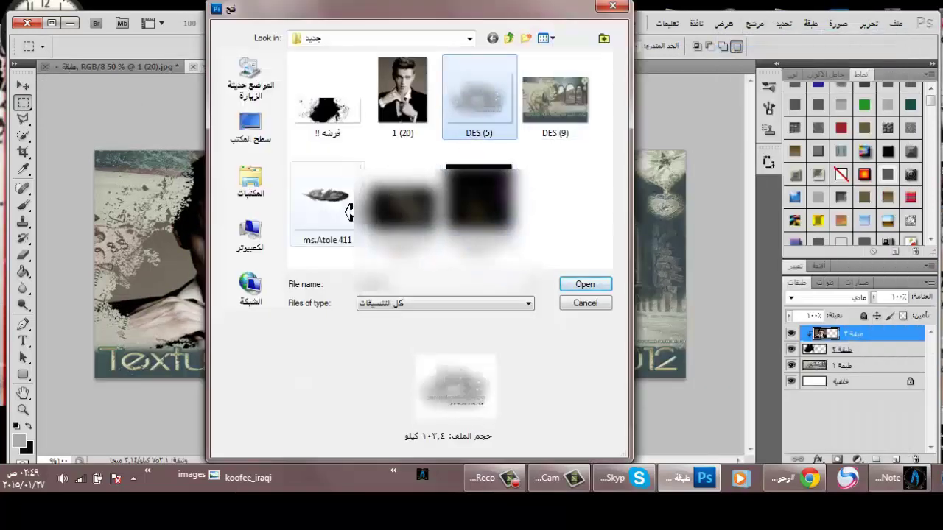
double_click(349, 212)
key(v)
drag(442, 270, 360, 274)
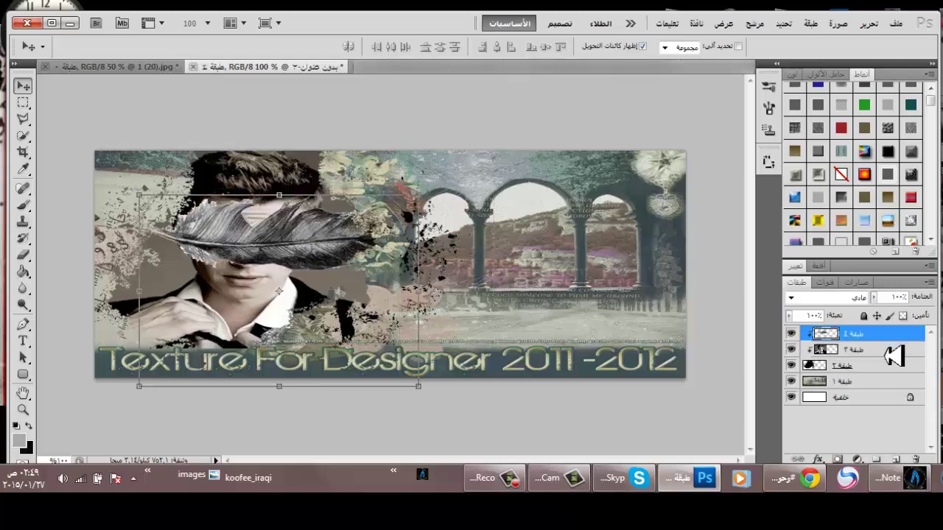
Move the feather layer between the splatter and texture layers, and shift the feather over the arches.
click(891, 351)
drag(878, 334, 863, 381)
drag(453, 227, 604, 250)
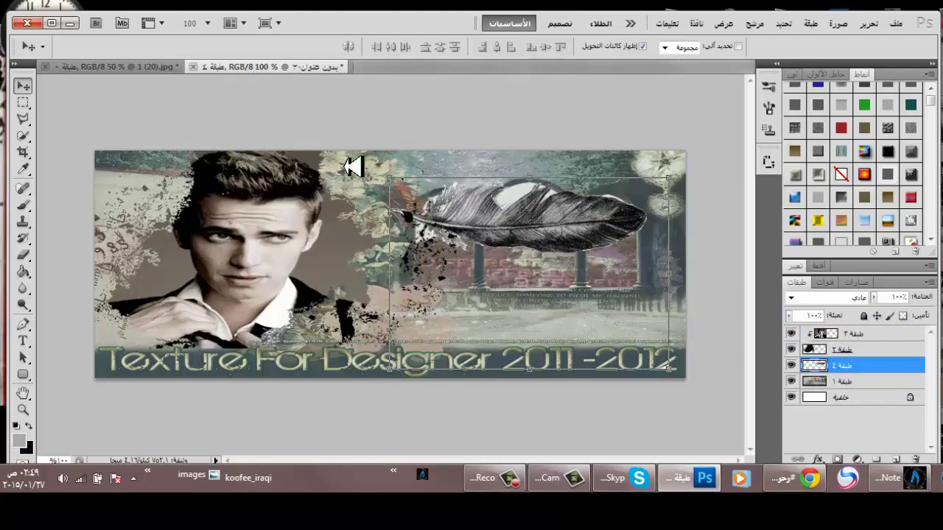
Shrink the feather and rotate it diagonally over the right-hand arches.
drag(346, 165, 382, 364)
drag(497, 321, 516, 266)
drag(508, 462, 600, 321)
key(Return)
Try several blend modes on the feather layer, then restore Normal.
click(856, 298)
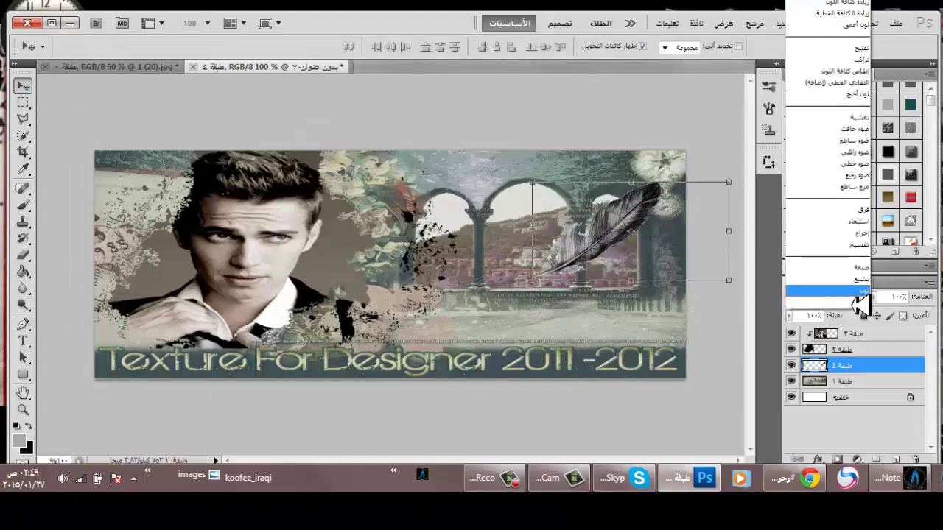
click(851, 142)
click(839, 296)
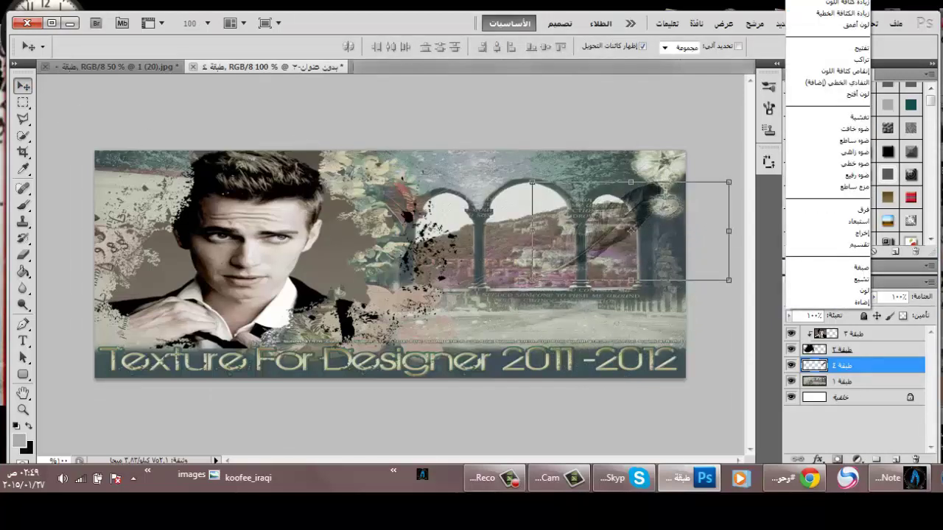
click(855, 1)
key(Down)
key(Down)
key(Down)
key(Down)
key(Down)
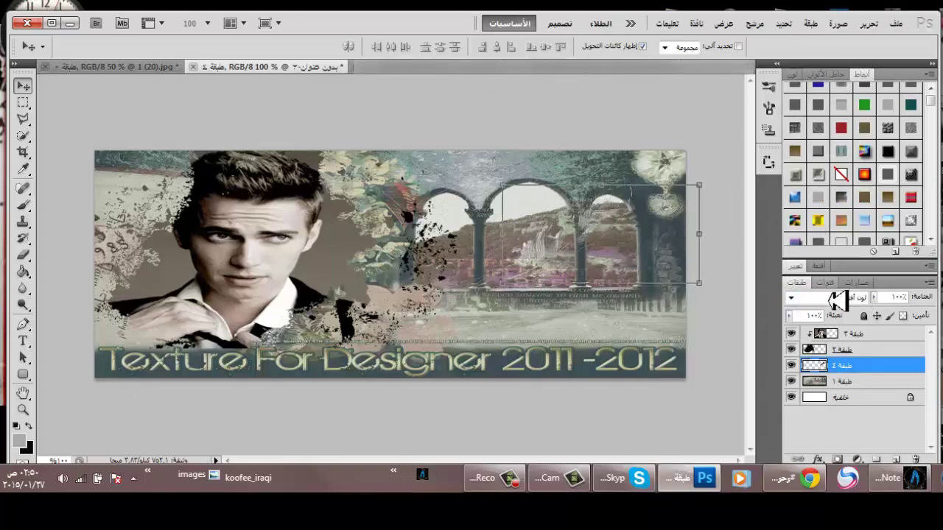
click(835, 300)
click(835, 307)
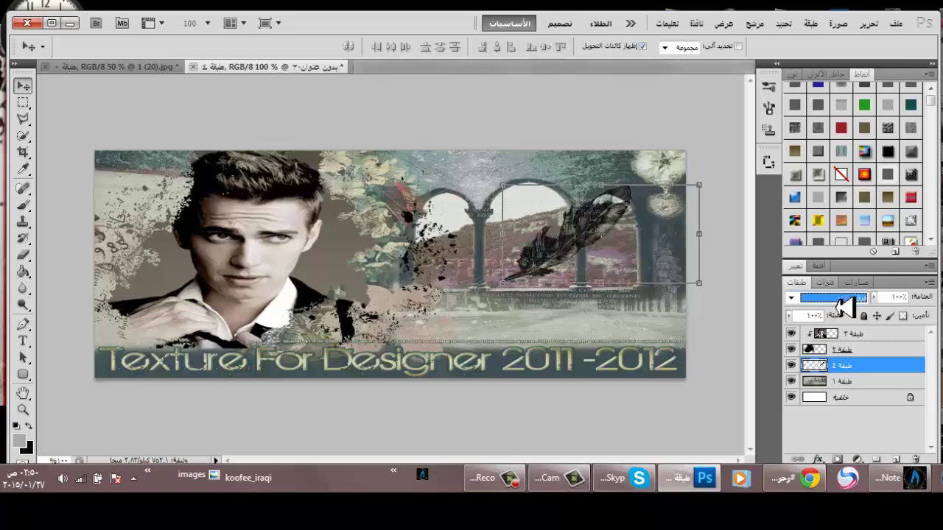
click(835, 301)
click(840, 9)
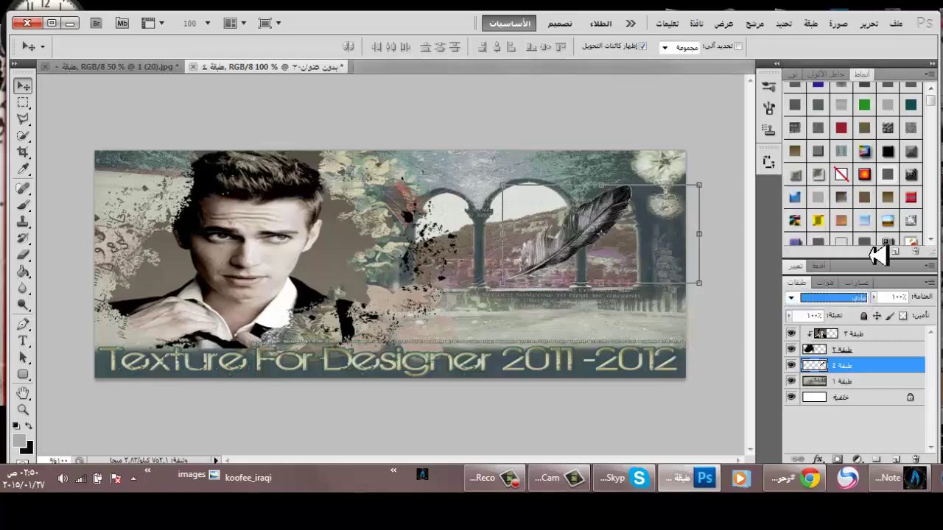
Lower the feather layer's opacity to 61% and rotate the feather about 52.8 degrees above the arches.
click(874, 298)
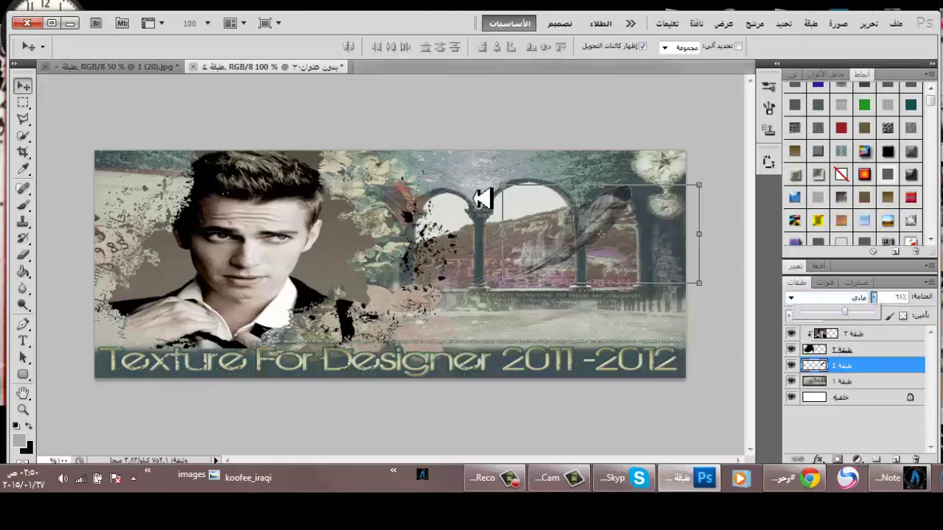
drag(482, 199, 593, 140)
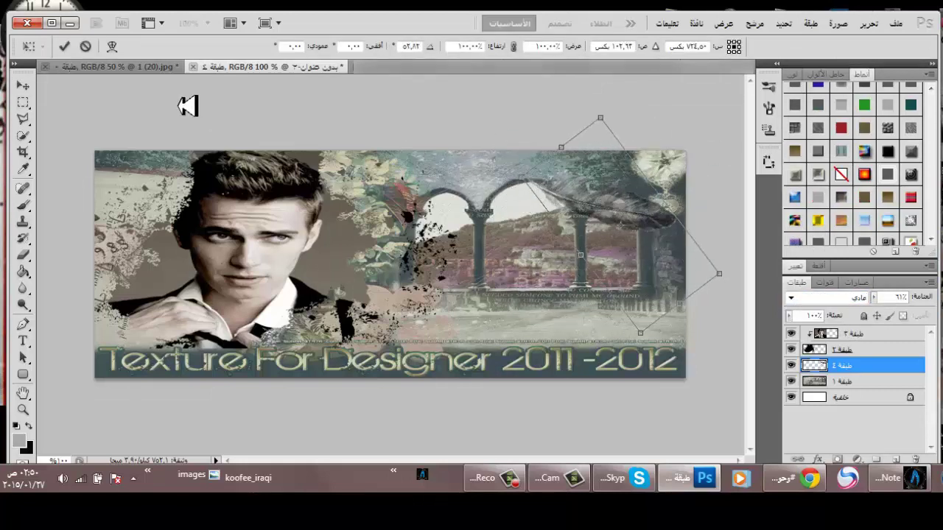
click(22, 85)
click(539, 204)
Open the sparkle and text overlay DES (5) and copy it into the banner's lower right area.
click(895, 23)
click(876, 37)
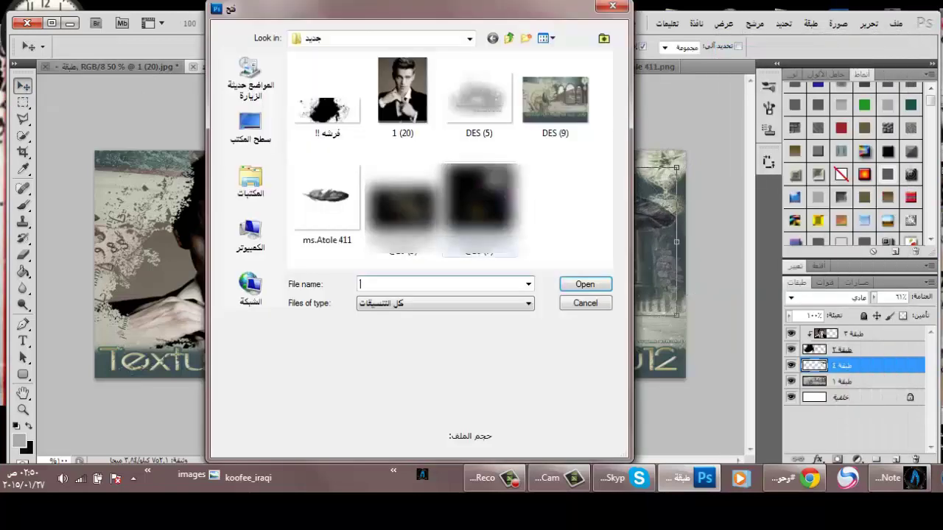
click(479, 95)
click(576, 351)
drag(388, 238, 535, 278)
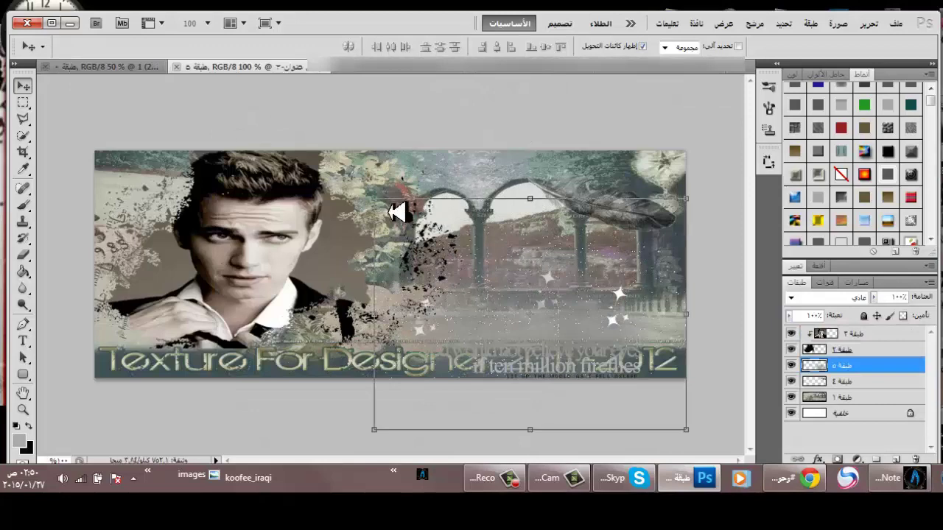
Scale the sparkle and text overlay down to about 91.6% width and 78.5% height at the banner's lower right corner.
drag(379, 435, 410, 391)
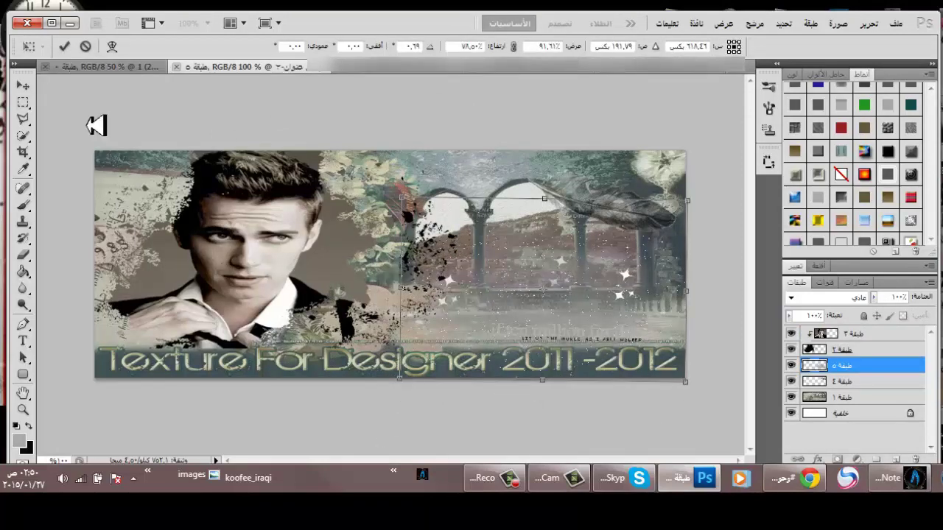
click(23, 85)
click(545, 206)
Try several blend modes on the sparkle overlay layer, ending on Darker Color.
click(865, 299)
click(876, 314)
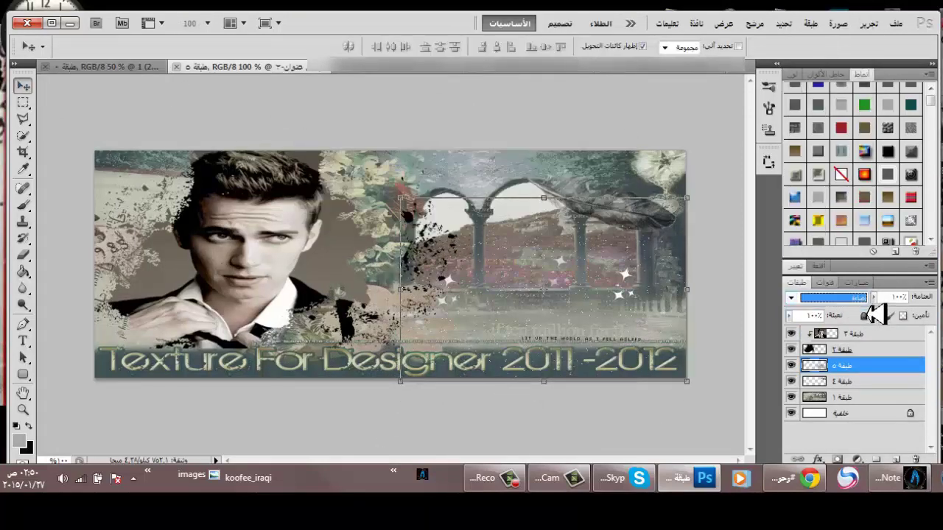
click(866, 299)
click(865, 310)
key(Up)
key(Up)
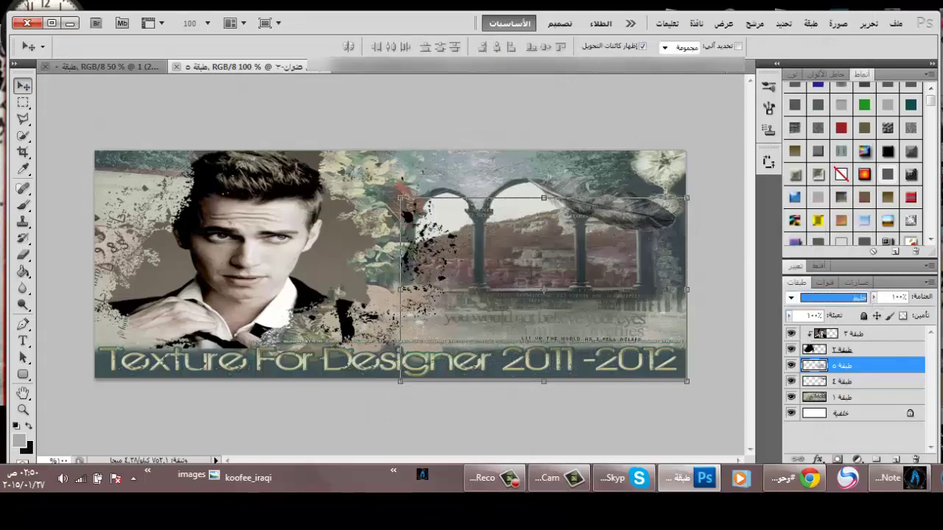
key(Down)
key(Down)
key(Down)
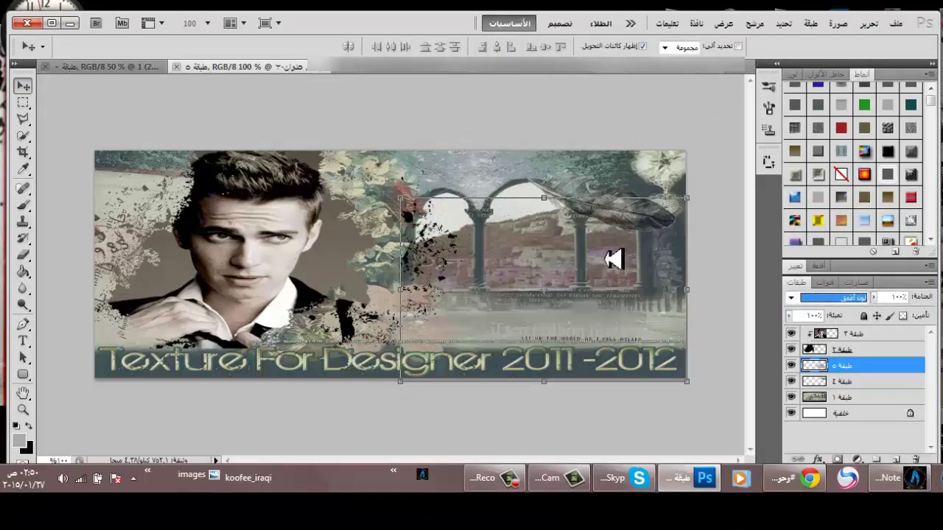
Enlarge the sparkle overlay to about 103.5%, and set its layer to Normal blending at 22% opacity.
click(570, 280)
drag(400, 199, 393, 194)
click(24, 105)
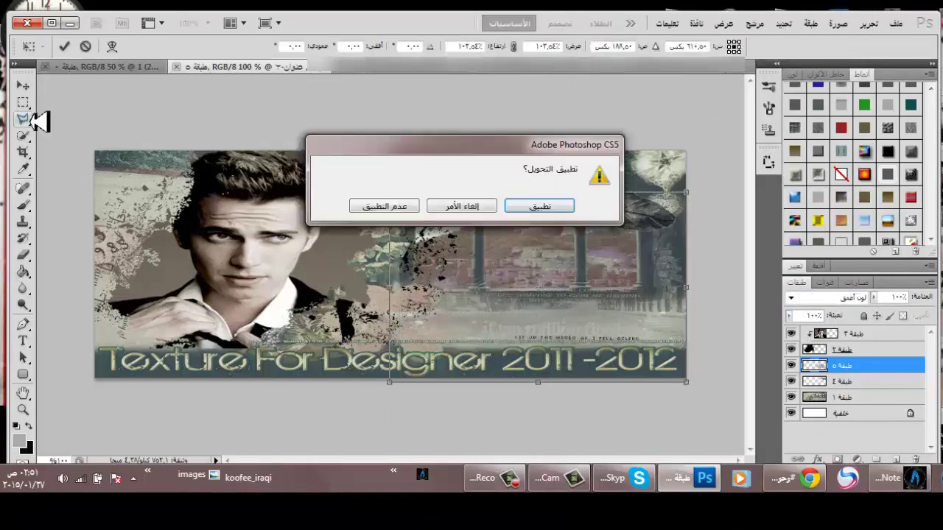
click(528, 209)
click(24, 256)
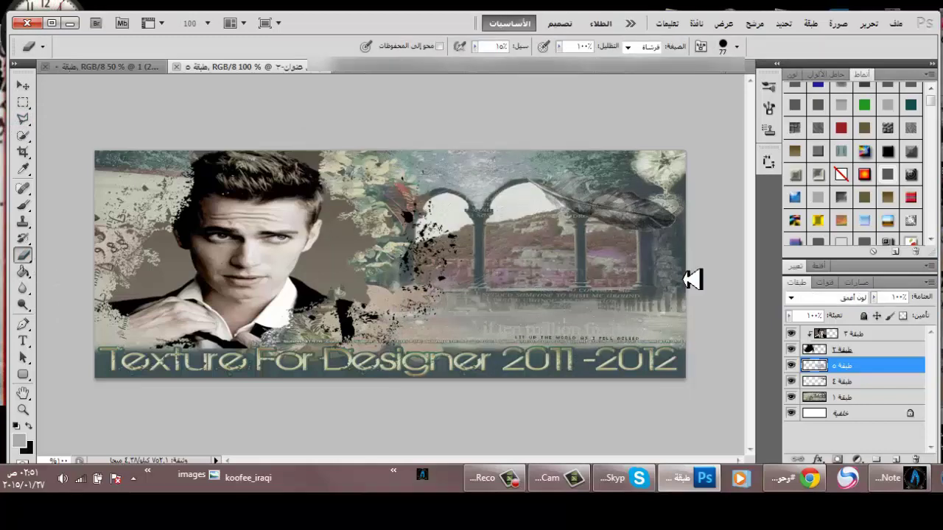
click(825, 295)
click(848, 7)
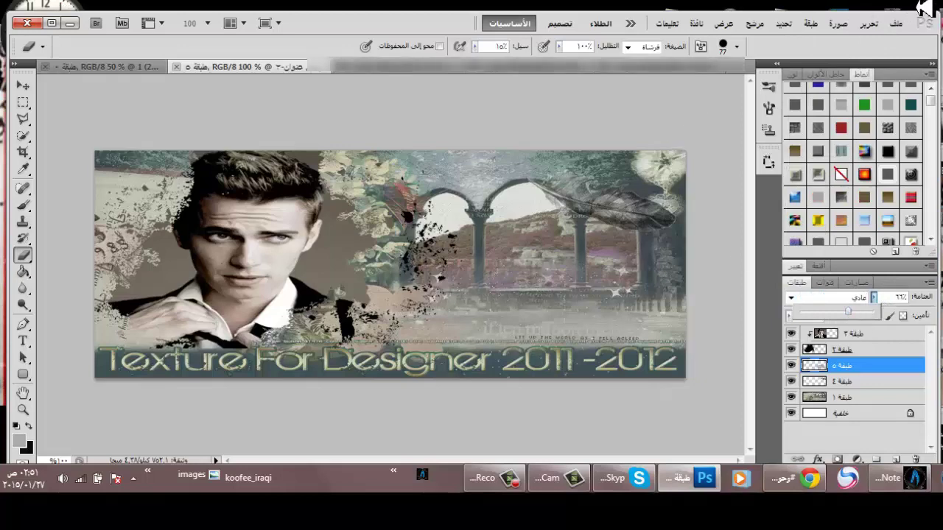
Open the colourful light-ring image, copy it over the arches in the banner and set its blend mode to Screen.
click(897, 24)
click(869, 52)
click(503, 196)
double_click(503, 195)
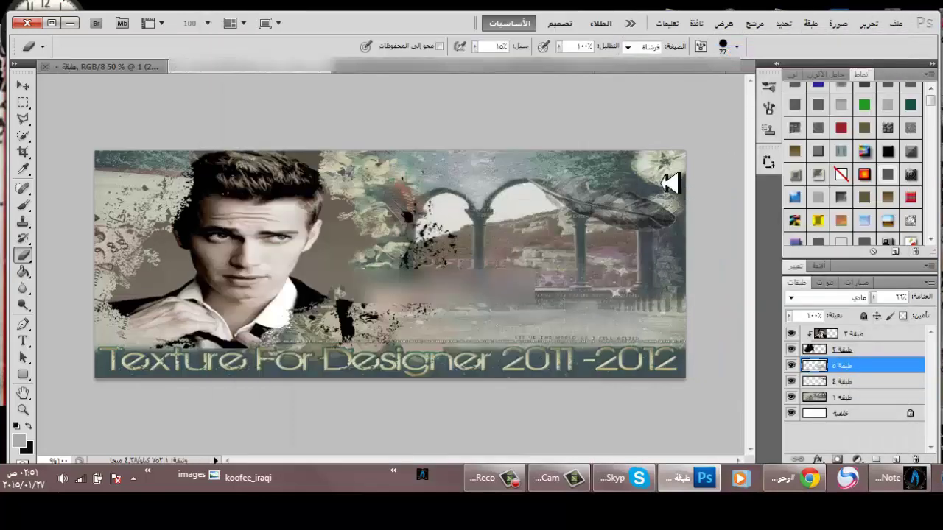
click(22, 86)
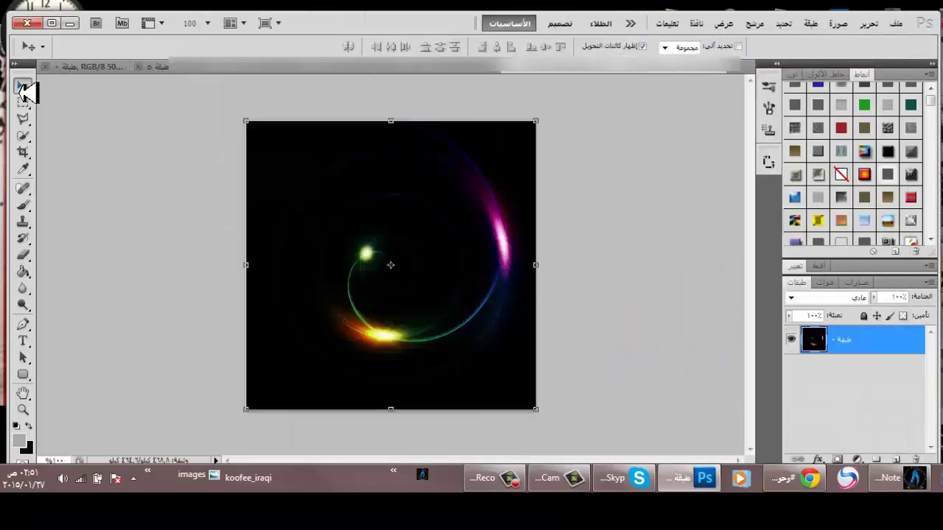
drag(446, 266, 488, 270)
click(836, 299)
click(847, 60)
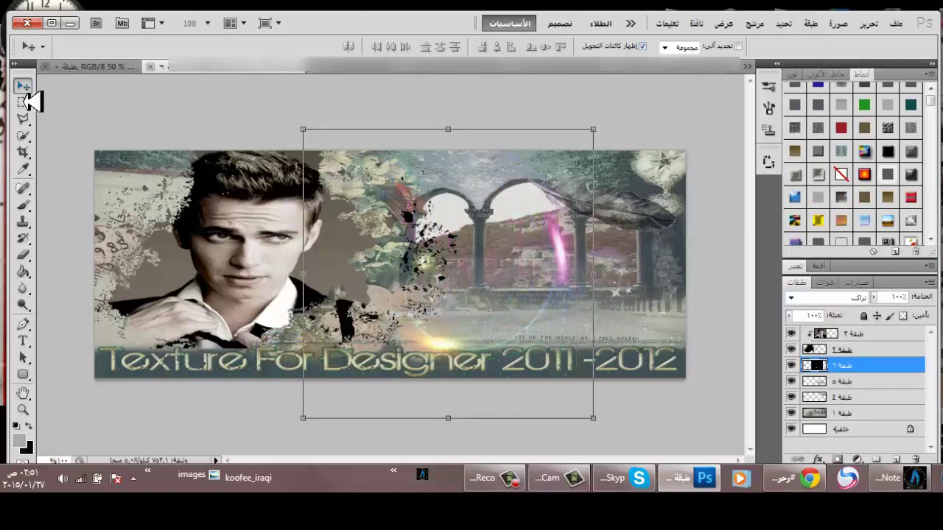
Open the image with yellow and pink light streaks and convert its background into a regular layer.
click(897, 23)
click(902, 51)
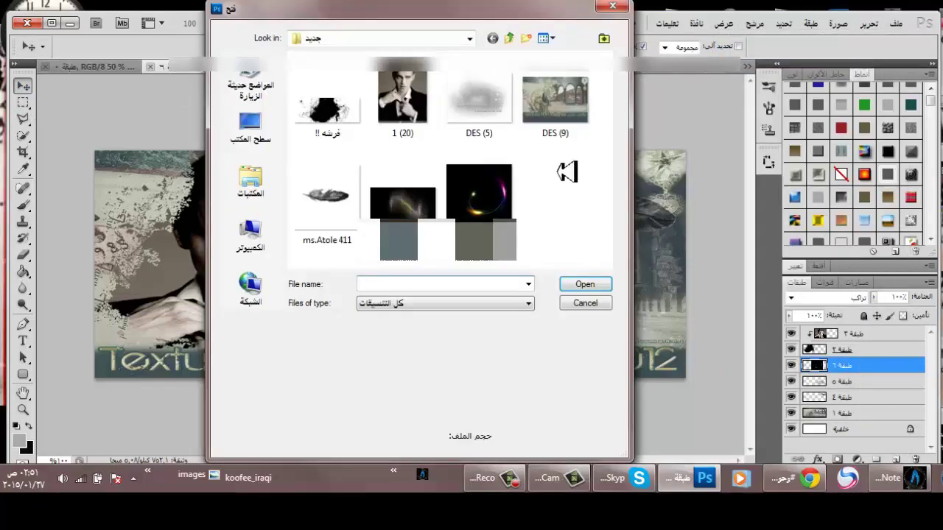
click(334, 198)
click(496, 131)
click(562, 115)
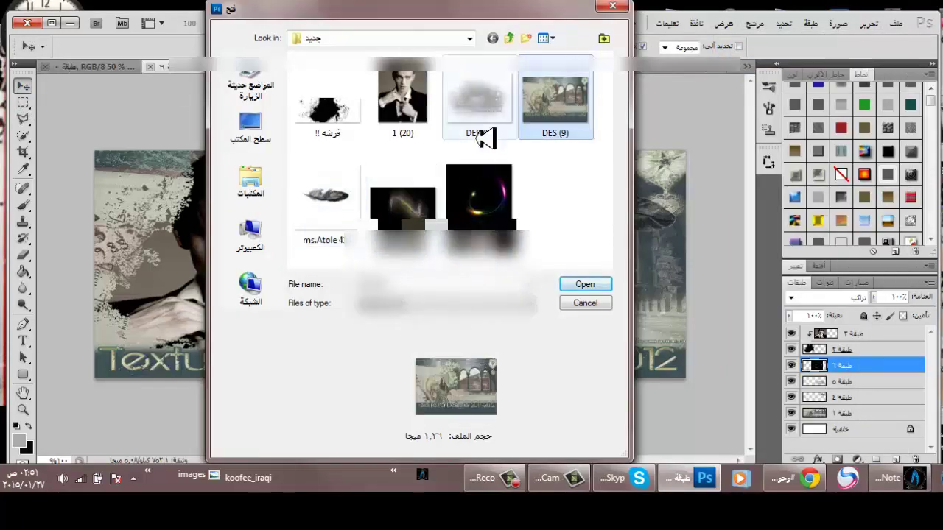
click(585, 303)
double_click(859, 348)
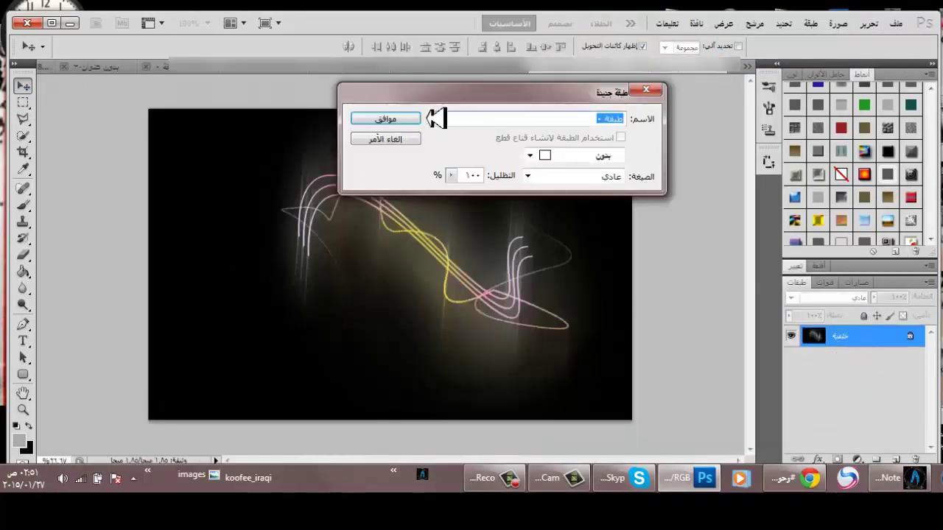
key(Return)
Shrink the light-streak image within its own document and apply the transformation.
drag(150, 110, 484, 318)
click(24, 86)
click(564, 209)
Copy the light streaks into the banner beside the portrait and enlarge them to about 117.6% width and 124.3% height.
drag(565, 361, 370, 198)
drag(448, 273, 487, 325)
drag(446, 297, 420, 278)
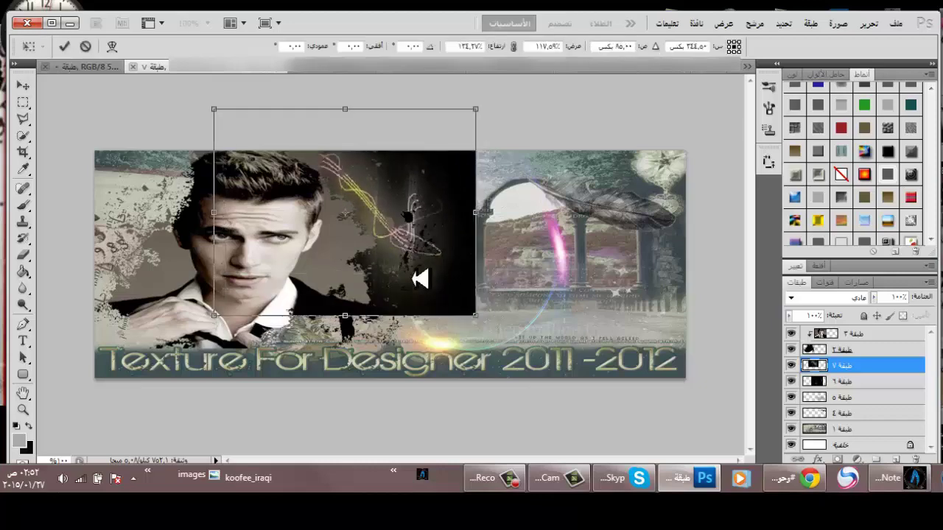
click(23, 86)
click(539, 207)
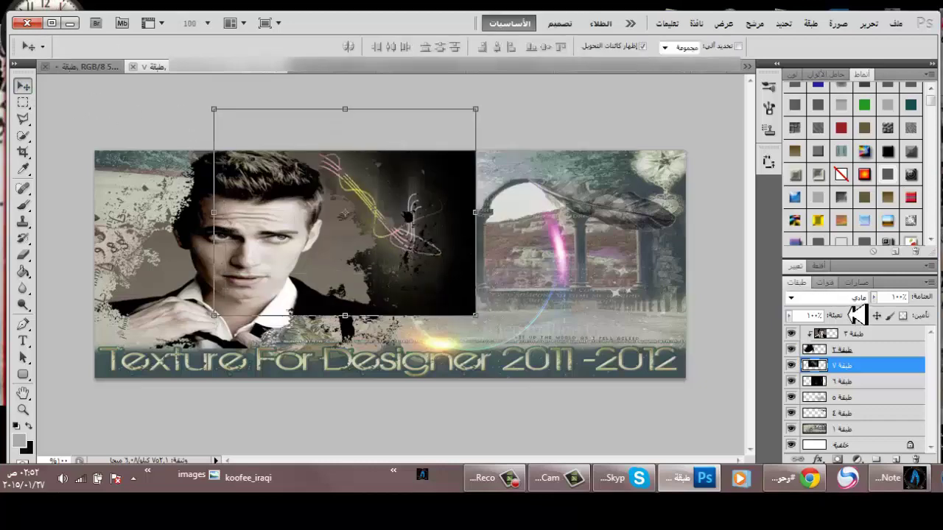
Set the light-streak layer's blend mode to Screen and shift it slightly up and toward the portrait.
click(847, 299)
click(861, 129)
click(839, 298)
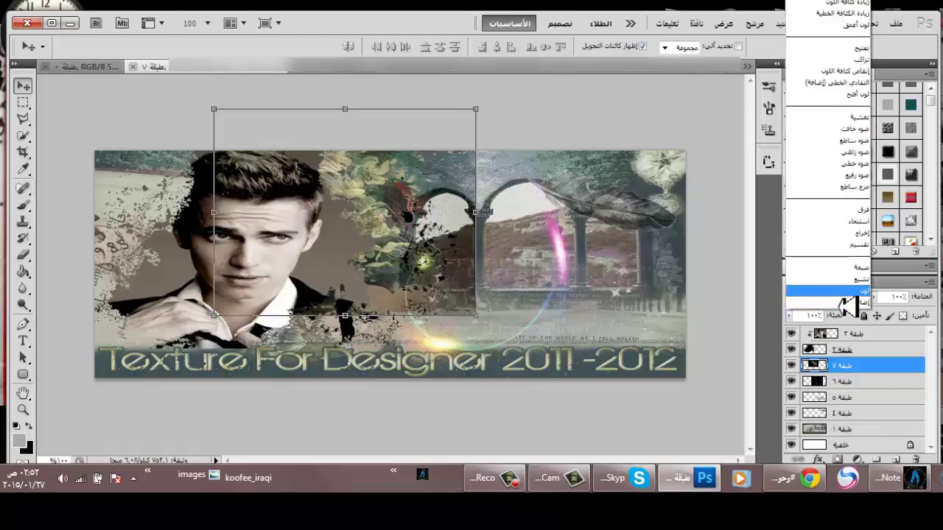
click(859, 61)
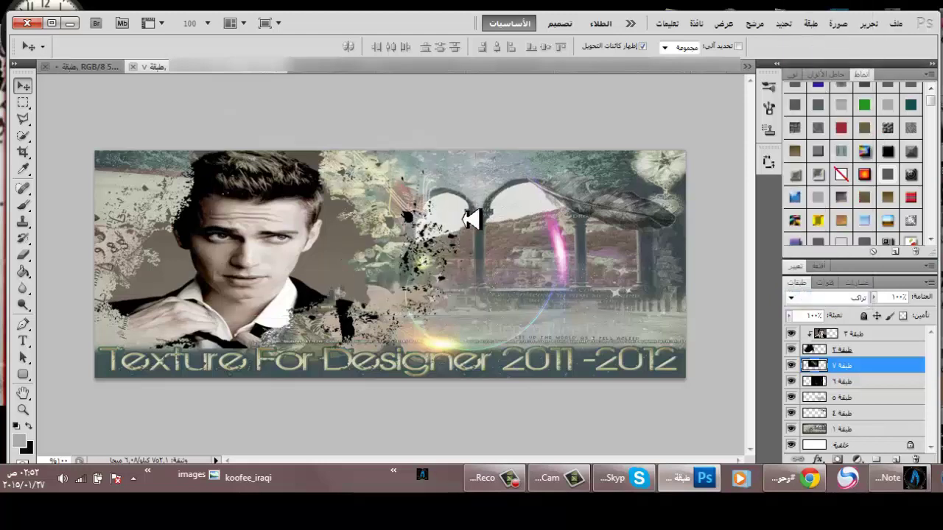
click(25, 105)
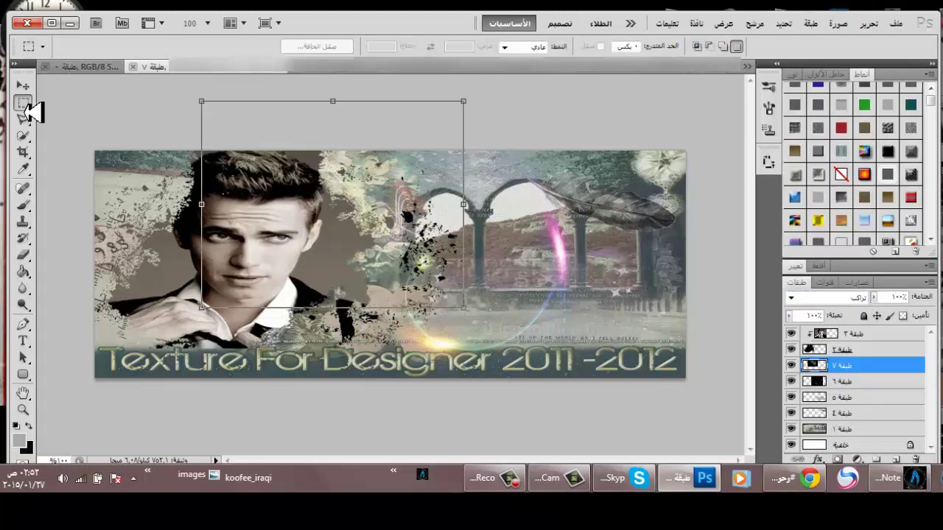
click(23, 87)
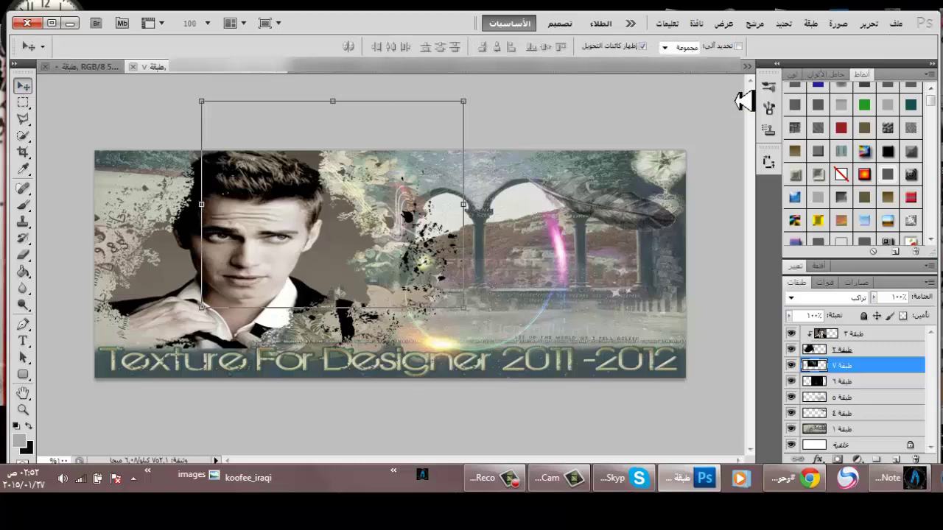
Switch to NotePad, add the line "هسة نخلي التأثيرات على الصورة" below the existing notes and return to Photoshop.
click(897, 24)
click(887, 486)
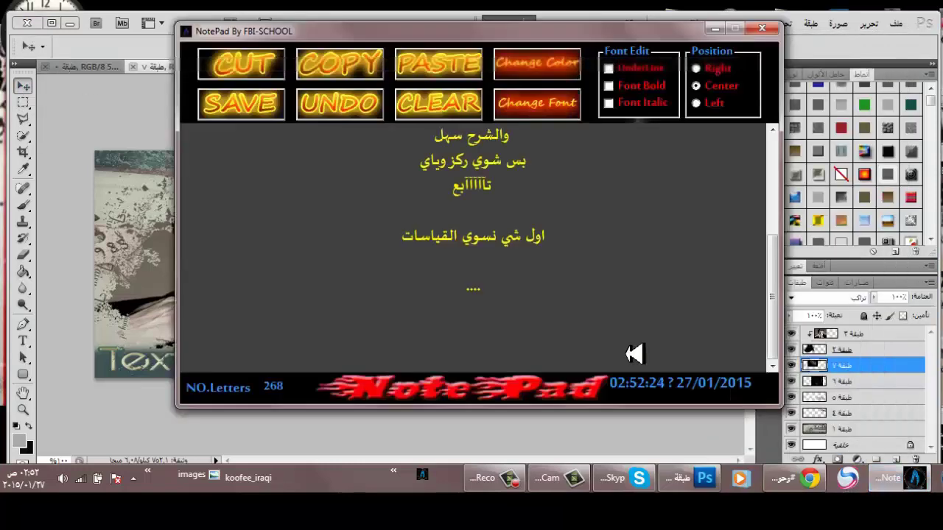
key(Return)
key(Return)
key(Return)
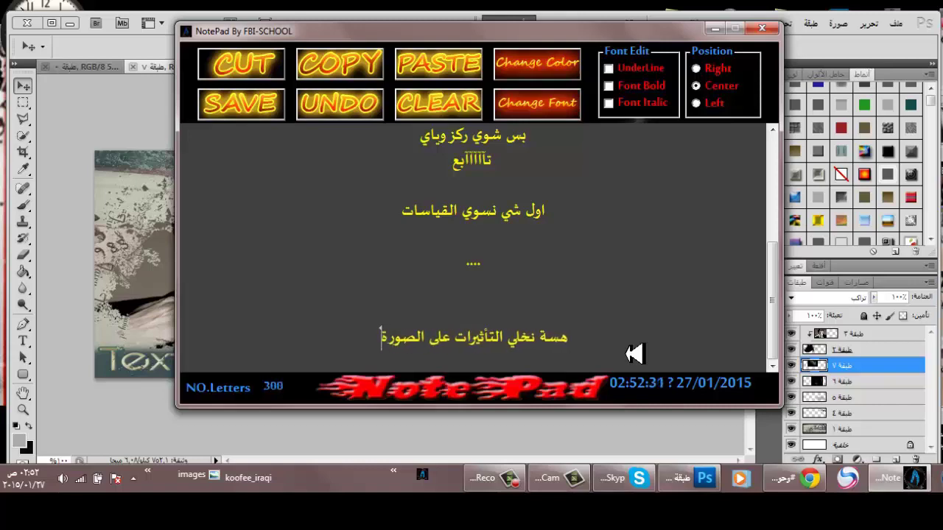
key(Return)
click(715, 29)
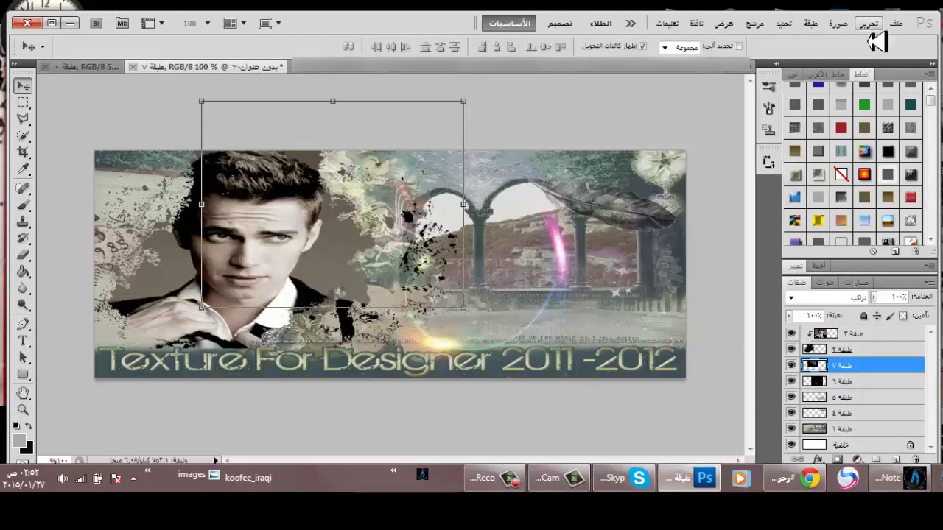
click(897, 23)
click(877, 44)
click(495, 109)
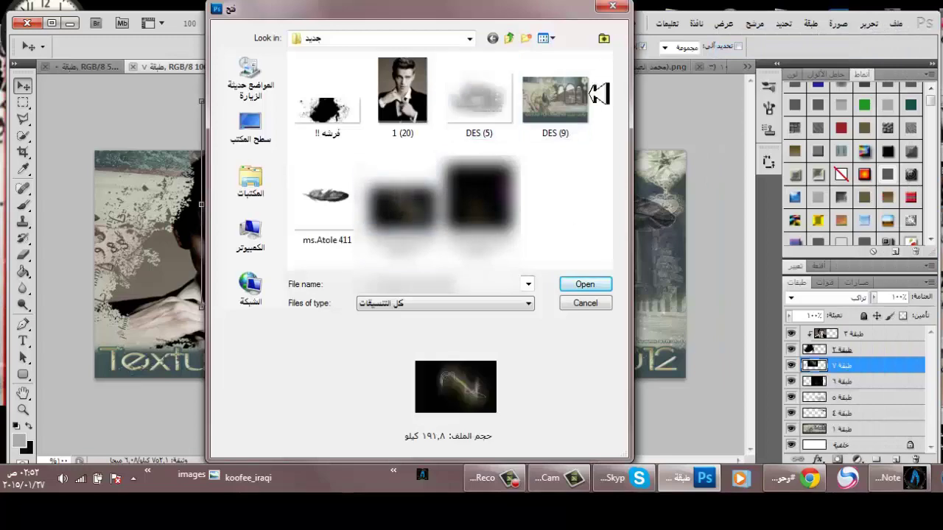
click(341, 114)
click(612, 7)
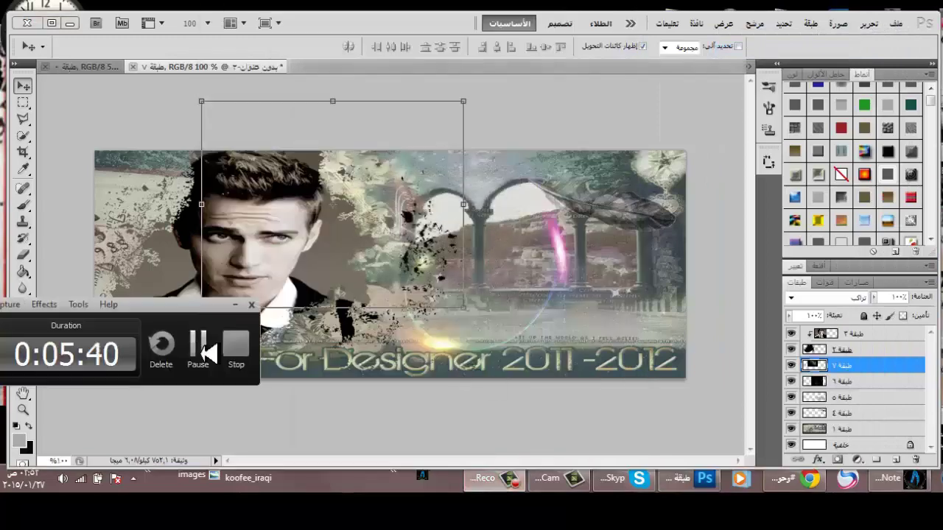
click(897, 24)
click(897, 41)
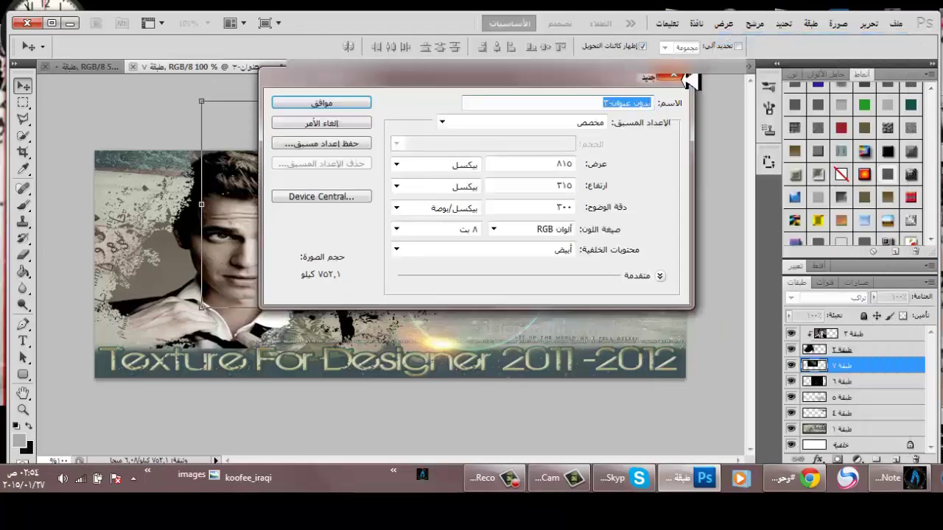
click(679, 78)
Open the effect PSD of the woman lying in water from the effects folder on New Volume (F:).
click(898, 24)
click(884, 51)
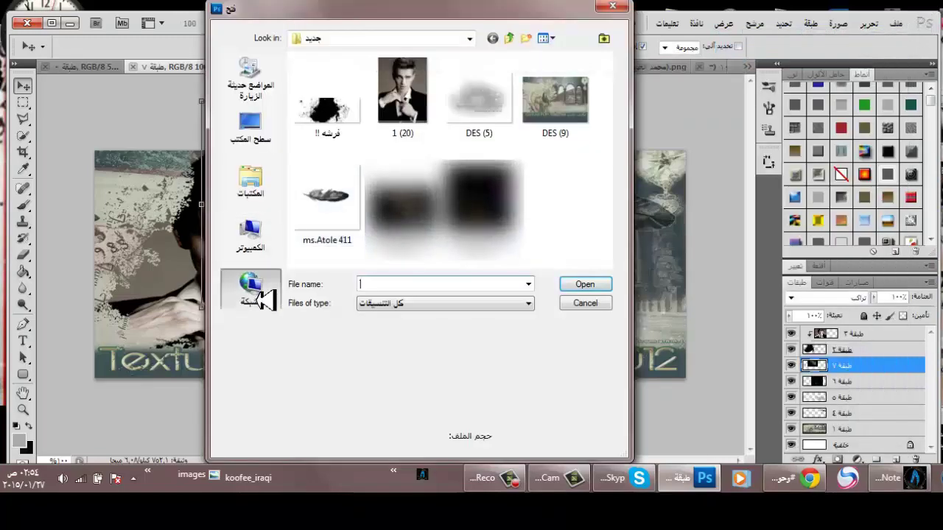
click(258, 263)
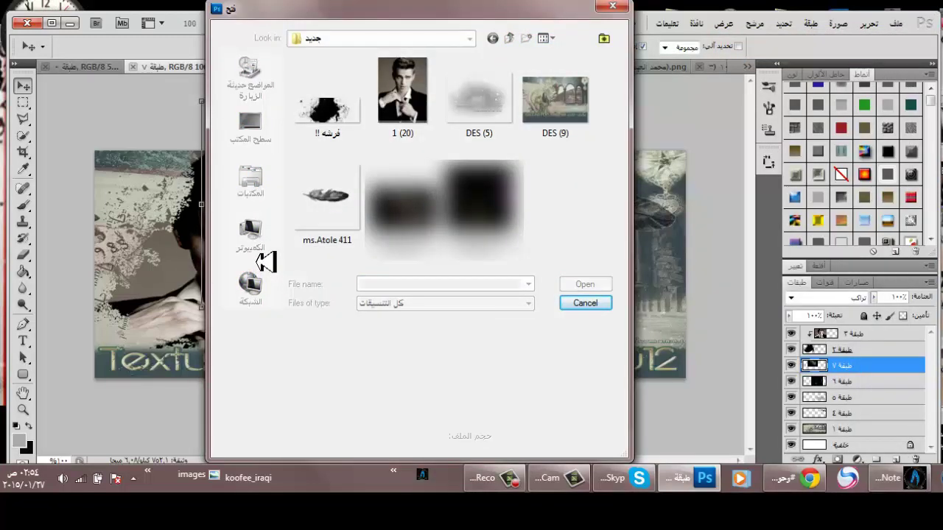
click(254, 243)
double_click(409, 171)
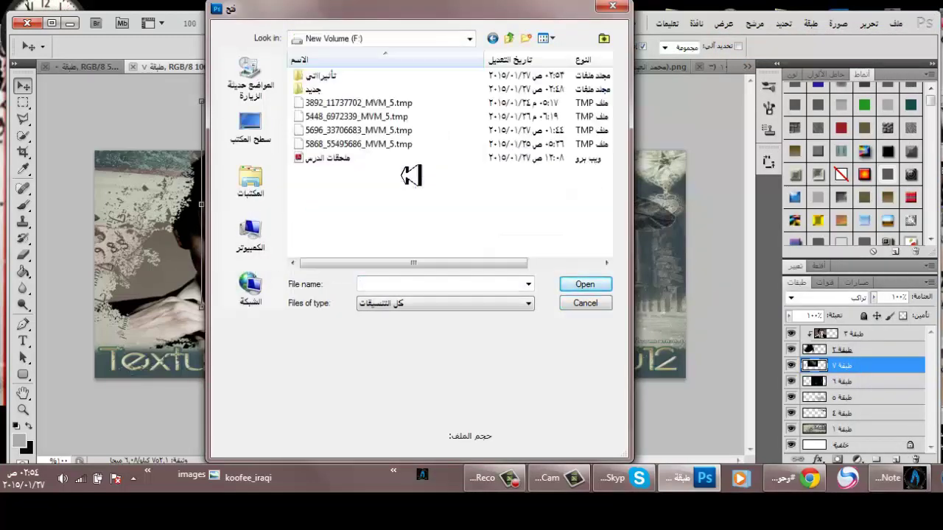
double_click(375, 80)
double_click(375, 81)
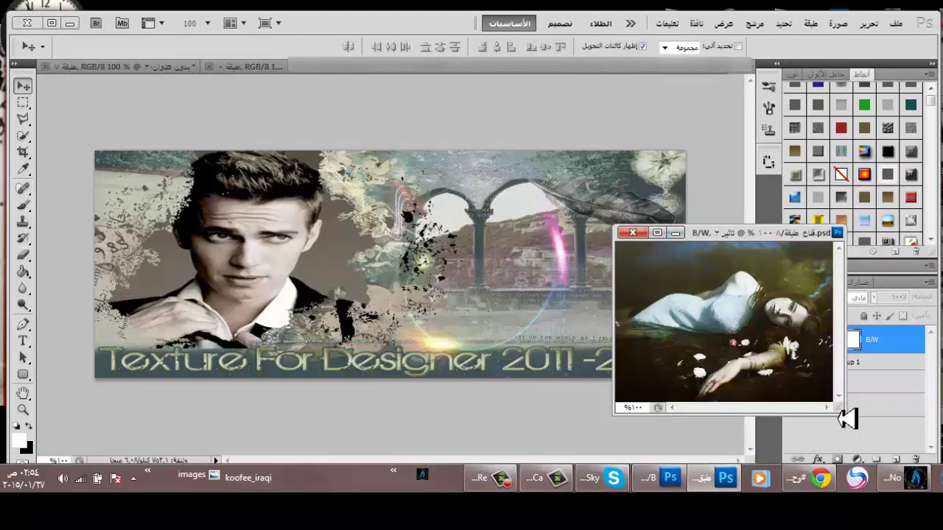
Copy Group 1 from the effect PSD into the banner, set its opacity to 46% and close the PSD.
drag(847, 419, 662, 280)
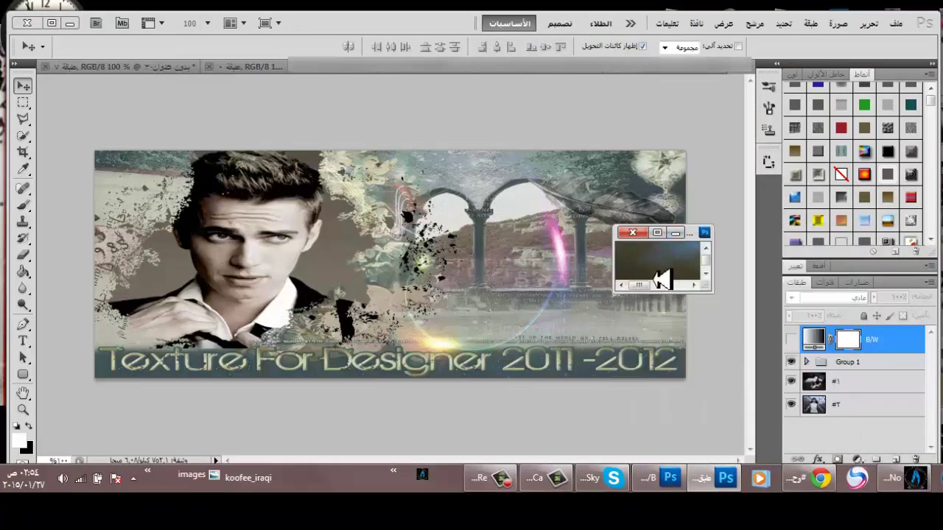
drag(870, 363, 397, 278)
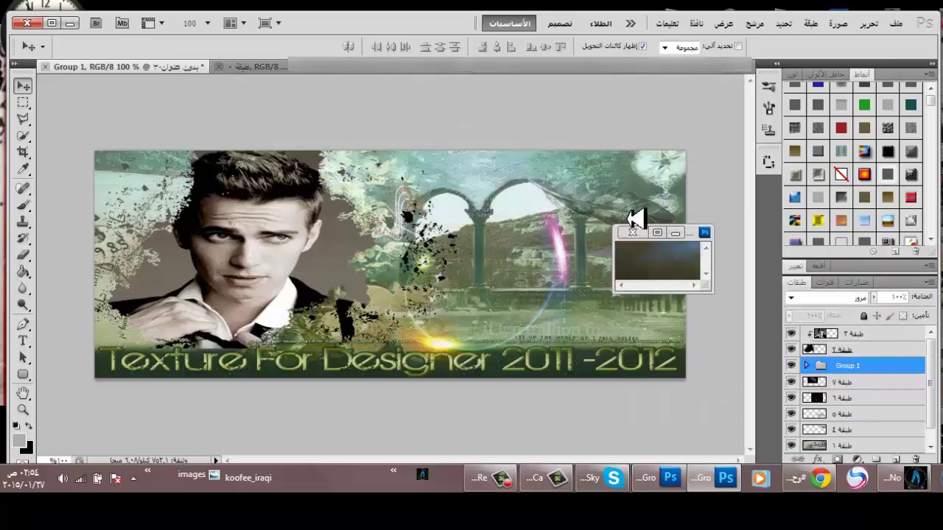
drag(875, 298, 849, 321)
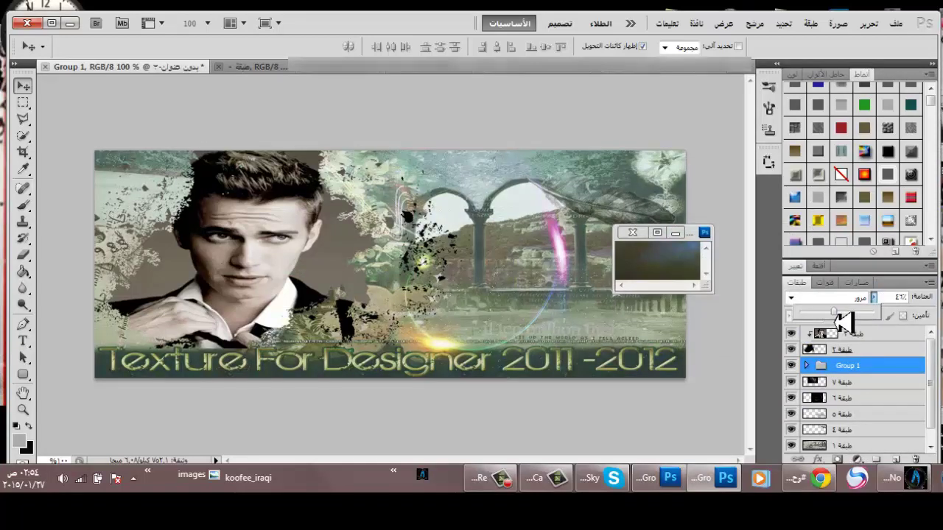
click(632, 232)
Open the effect file تاثير ٤.psd in a floating window and copy its Group 1 into the banner above the first effect group.
click(896, 23)
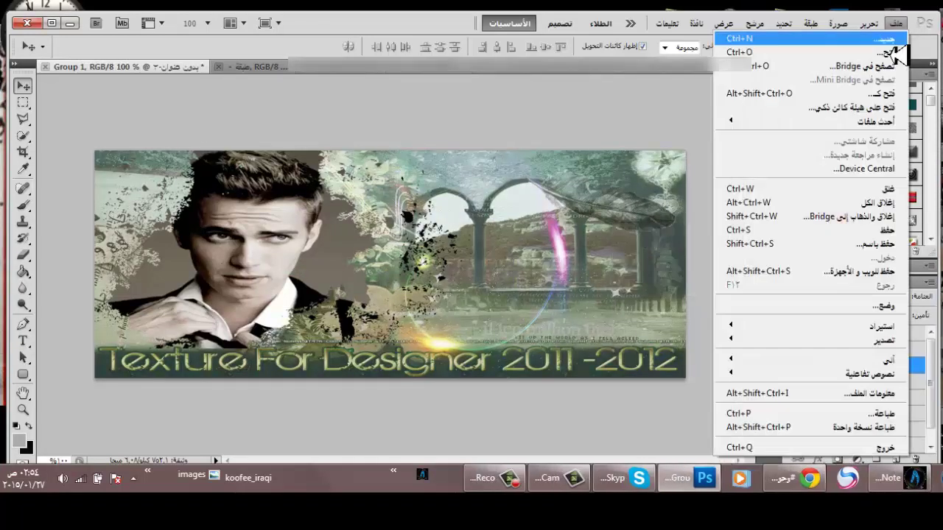
click(884, 53)
double_click(420, 90)
drag(663, 67, 791, 185)
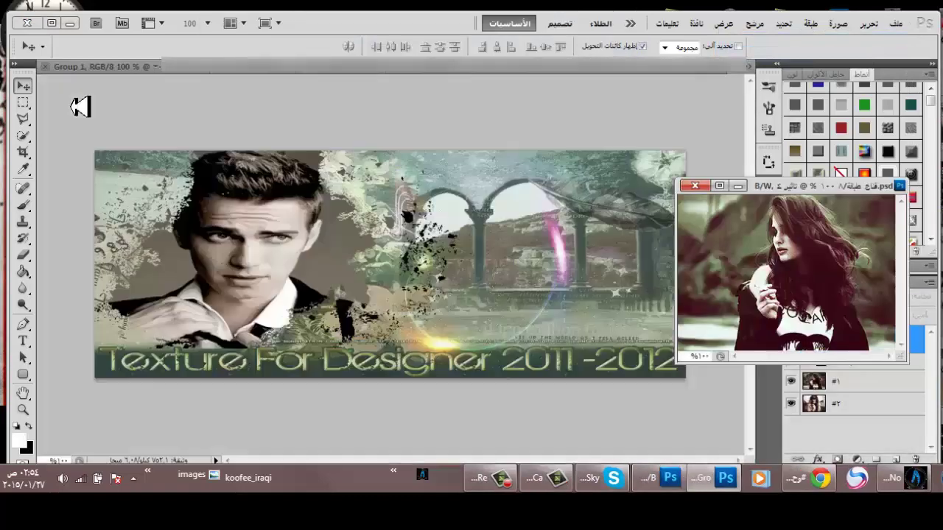
drag(888, 365, 449, 269)
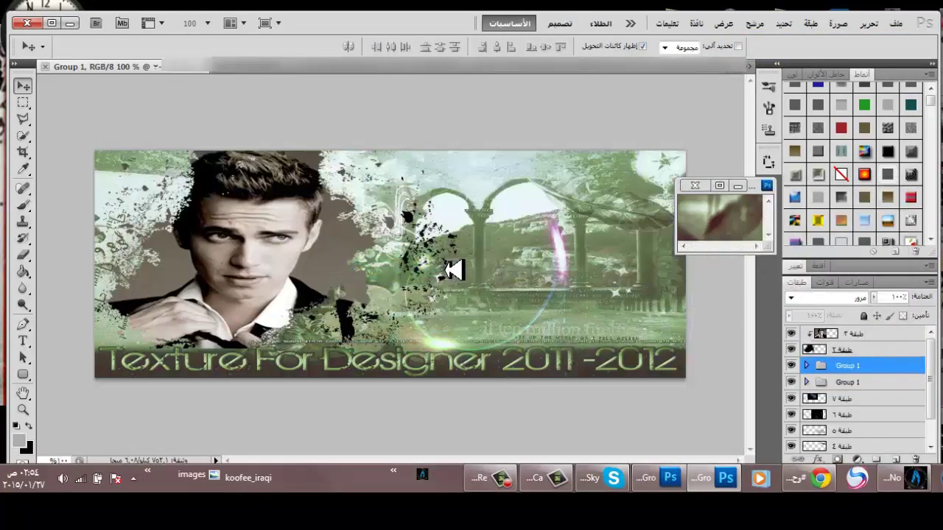
Set the upper Group 1 effect group's opacity to 60%.
click(873, 297)
drag(859, 321, 847, 322)
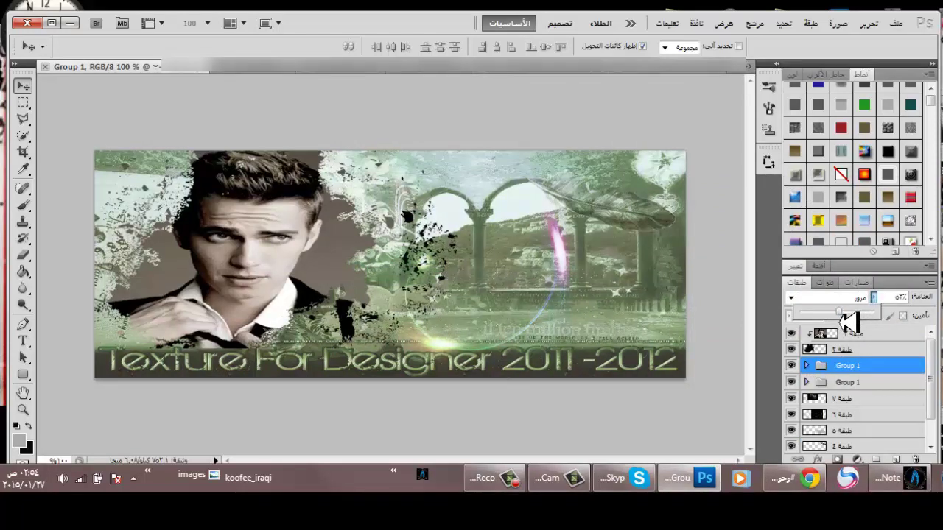
Switch to NotePad and add the lines "مثل ماكتلكم ب الفديو ال قبلة", "نخلي شوي تأثيرات" and "لان من تكثر التأثير راح تخرب الصورة".
click(908, 473)
key(Return)
key(Return)
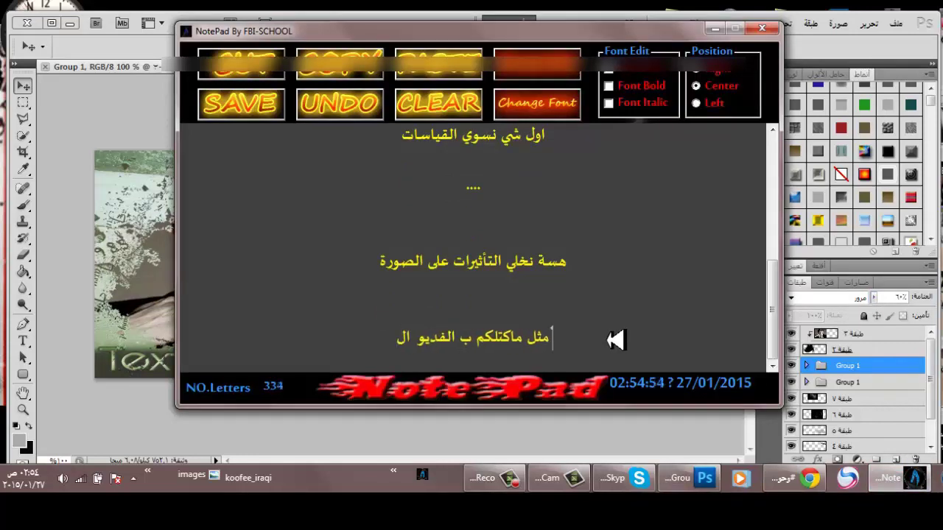
text(قبلة)
key(Return)
text(نخلي شوي تأ)
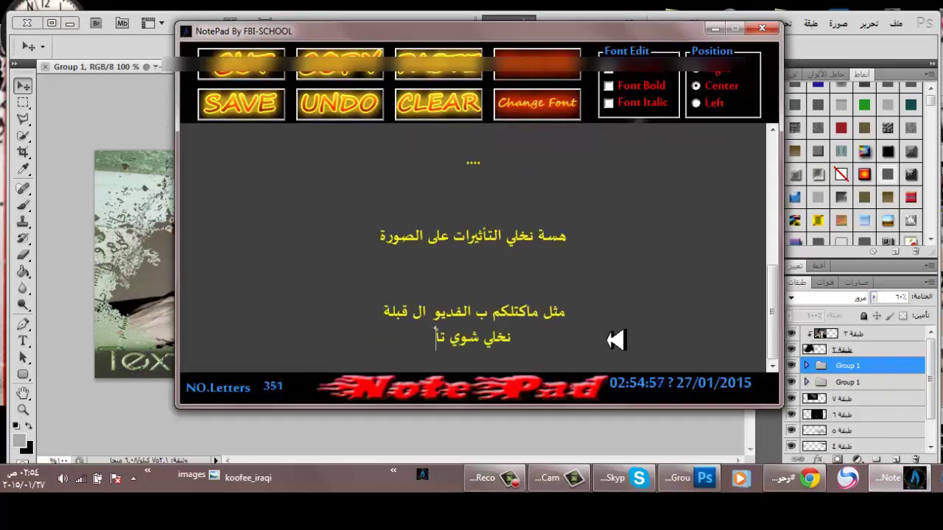
text(ثيرات)
key(Return)
text(لان من ت)
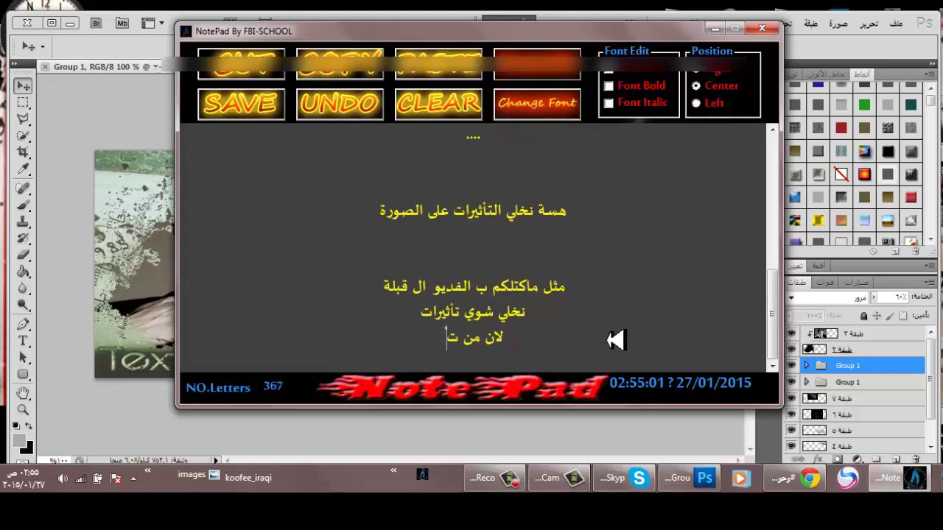
text(كثر التأثير)
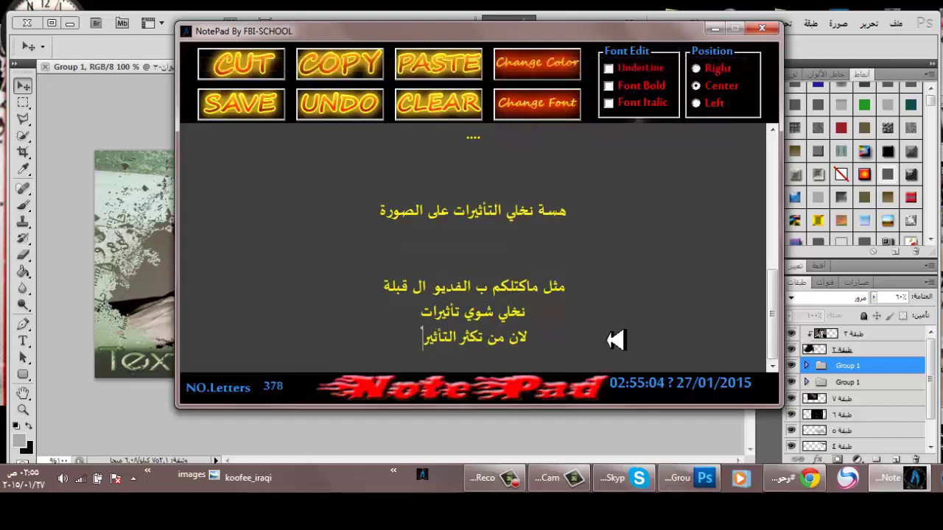
text( راح تخرب الصورة)
key(Return)
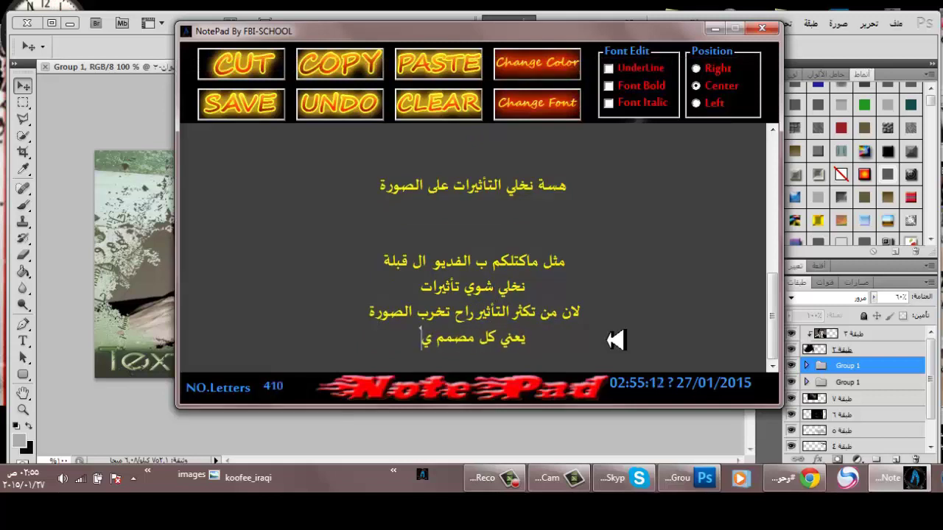
Add the note line "يعني كل مصمم يخلي لمساتة بل تأثيرات" below the others, removing the stray text above them.
text(بلأثي)
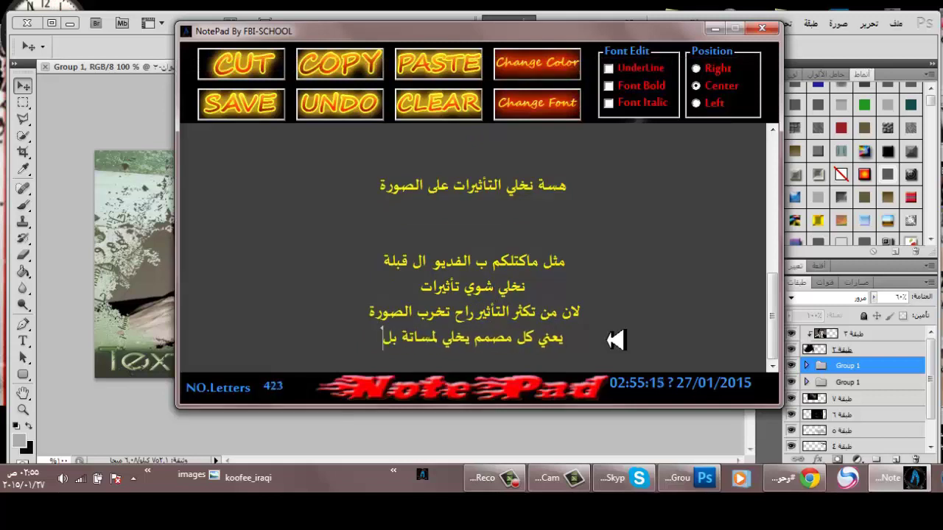
key(BackSpace)
key(BackSpace)
text(ثيرات)
key(BackSpace)
key(BackSpace)
key(BackSpace)
key(BackSpace)
key(BackSpace)
key(BackSpace)
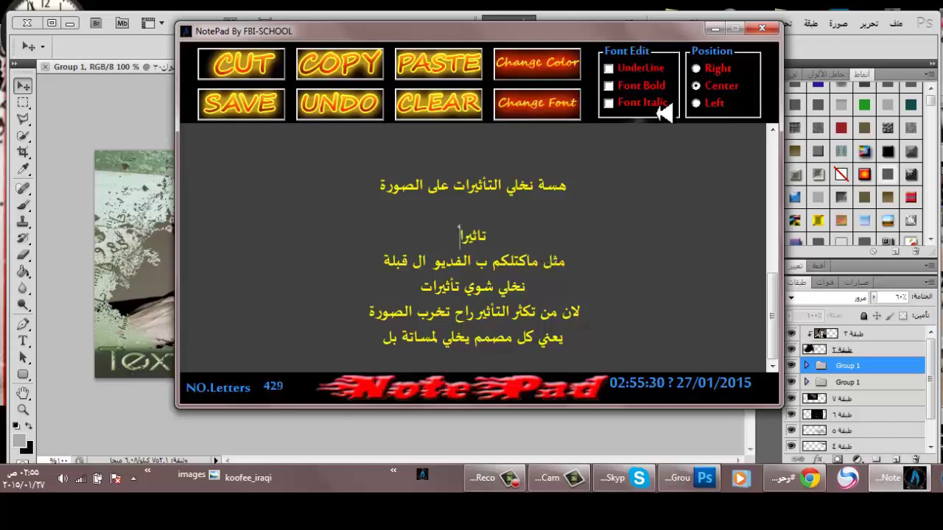
click(717, 30)
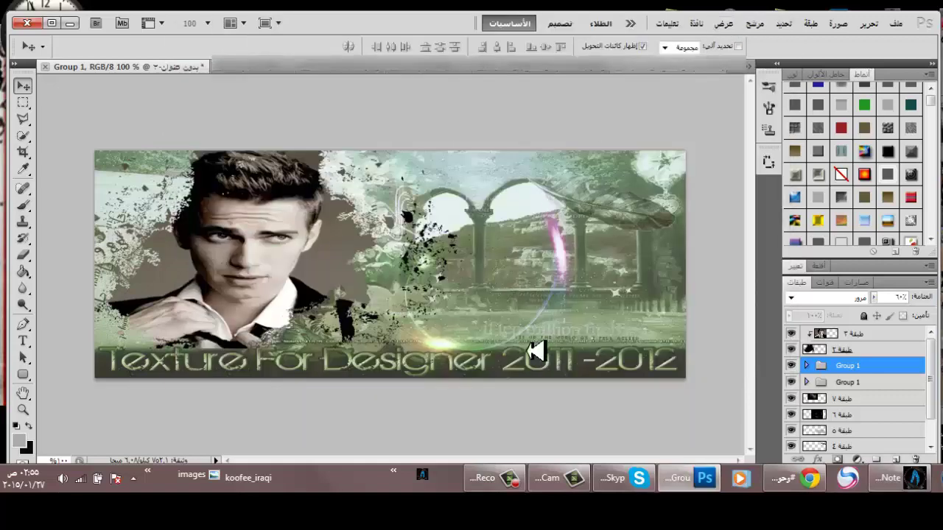
click(557, 477)
click(206, 368)
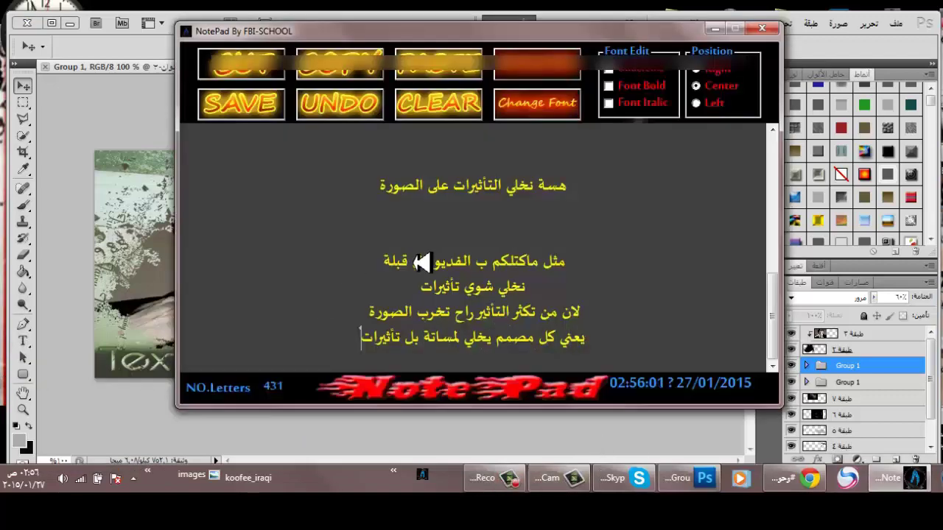
Highlight the new note lines one after another and insert two blank lines above the last one.
drag(377, 262, 602, 263)
drag(553, 296, 395, 303)
drag(620, 323, 305, 330)
click(612, 354)
drag(612, 353, 326, 353)
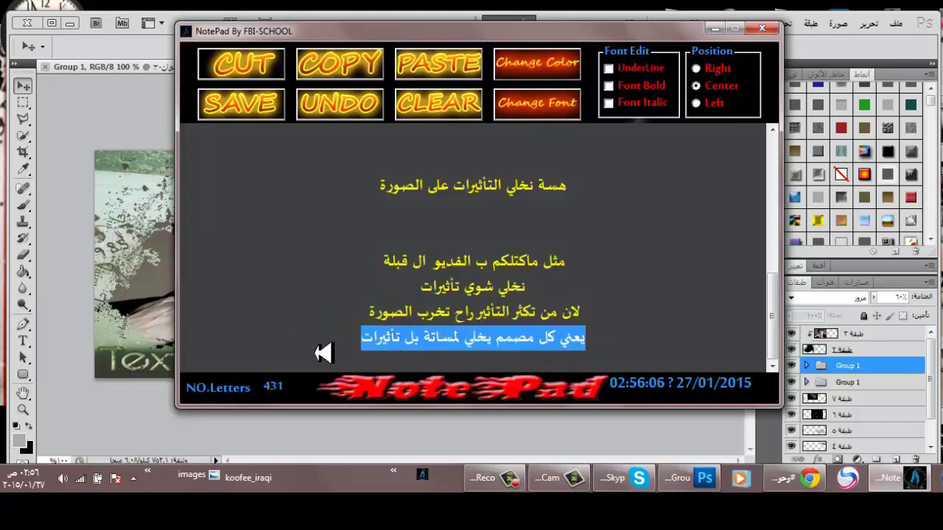
click(330, 354)
key(Return)
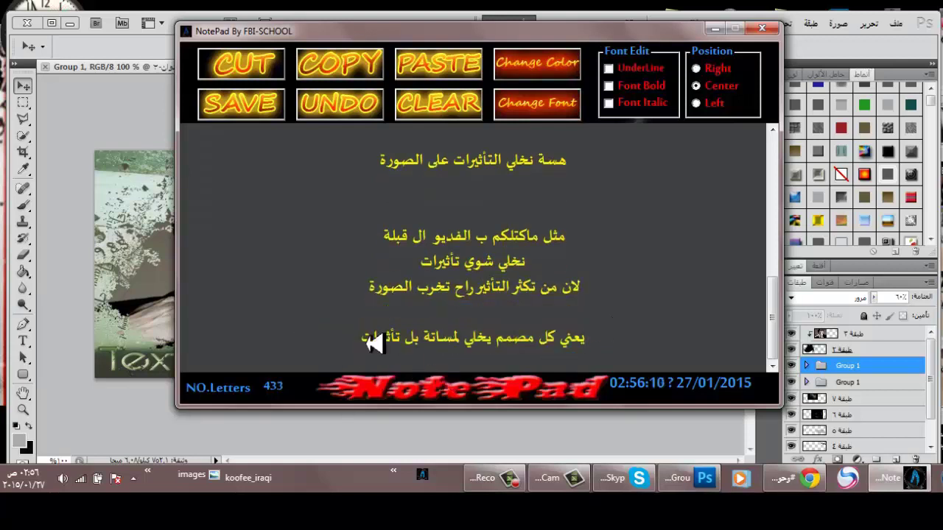
key(Return)
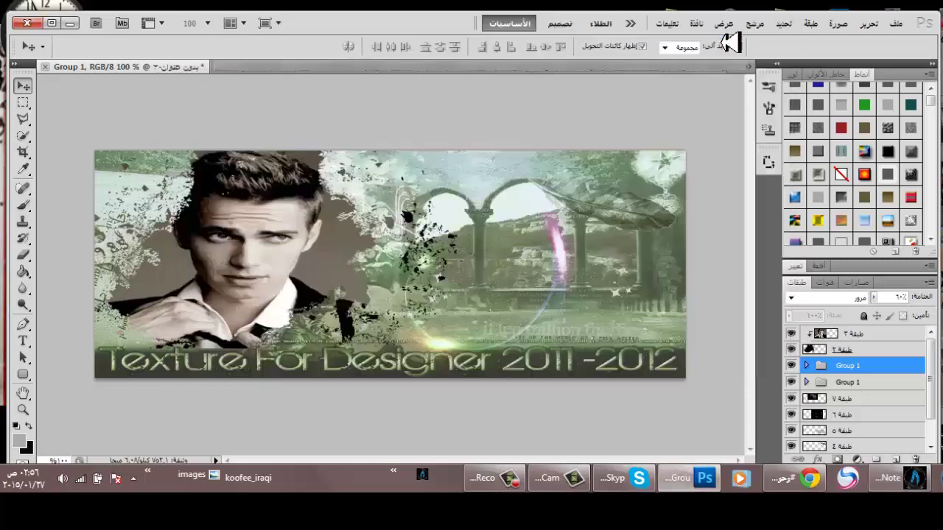
Return to Photoshop and set the upper Group 1's opacity to 56%.
click(715, 29)
drag(460, 35, 451, 33)
click(865, 297)
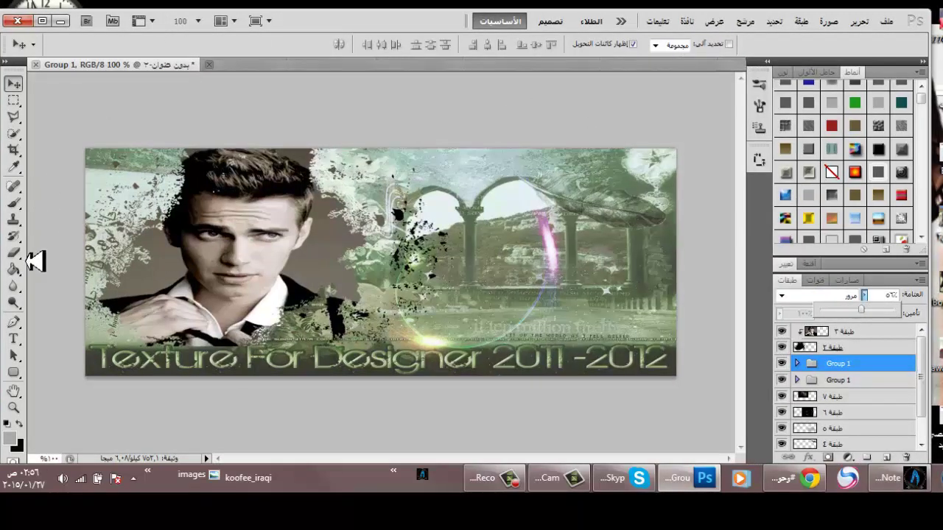
Activate the Type tool, switch to NotePad and add the lines "نجي هنا نكتب شي على الصورة" and "حسب انت شنو ببالك".
click(13, 339)
click(890, 478)
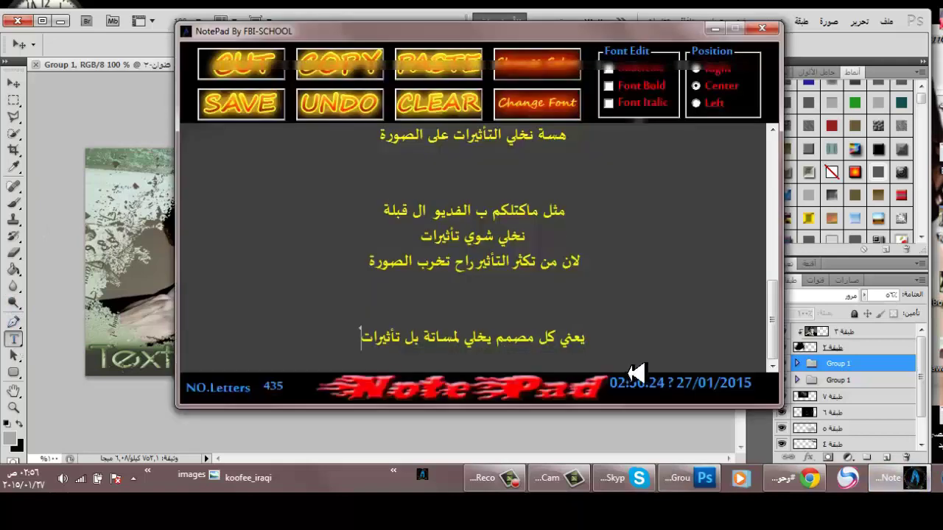
key(Return)
key(Return)
text(نجي هنا ن)
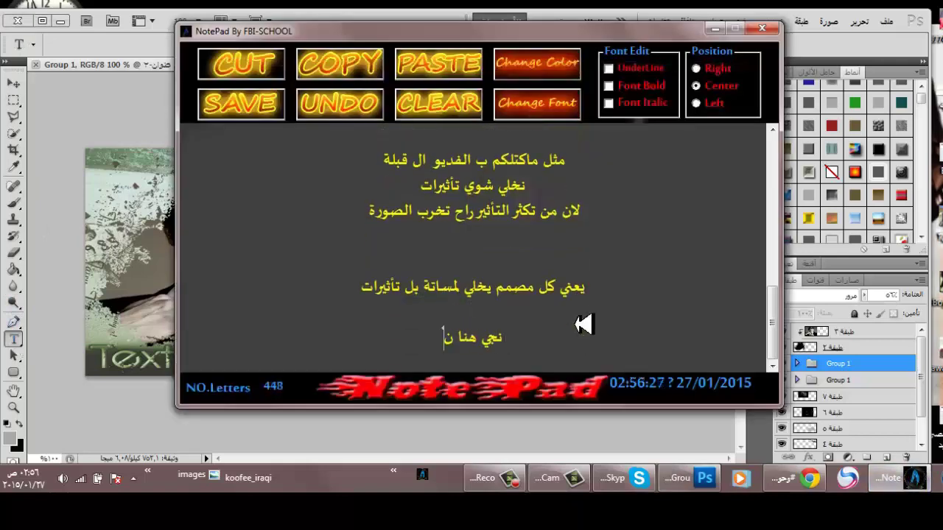
text(كتب شي على الصورة)
key(Return)
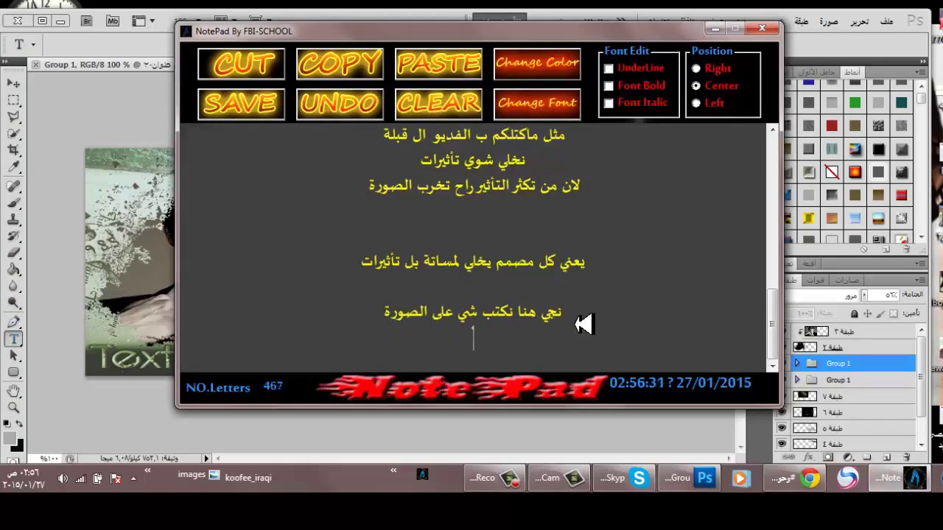
text(حسب  انت شن)
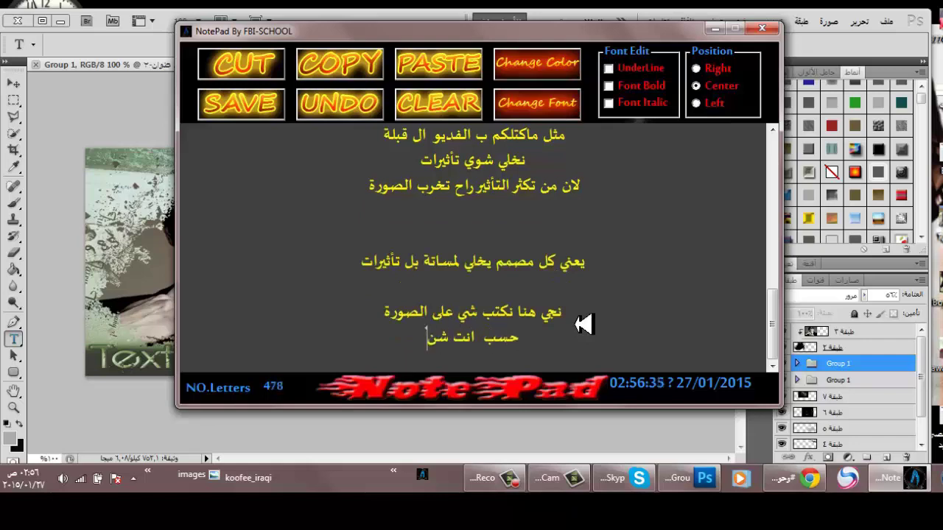
text(و ببالك)
key(Return)
key(Return)
key(Return)
key(Return)
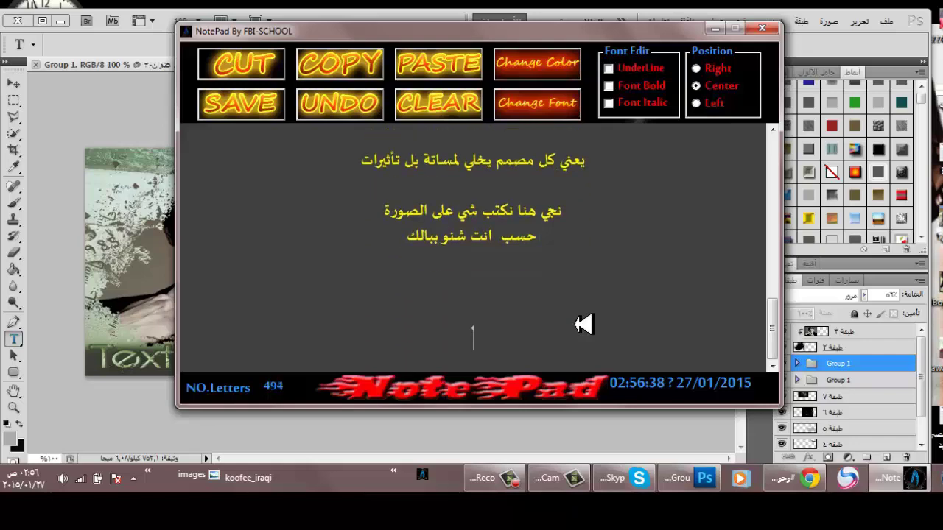
Return to Photoshop, add the two-line text "ليت لي / انا في حياتي اختيار" to the banner and place it over the arches.
click(83, 270)
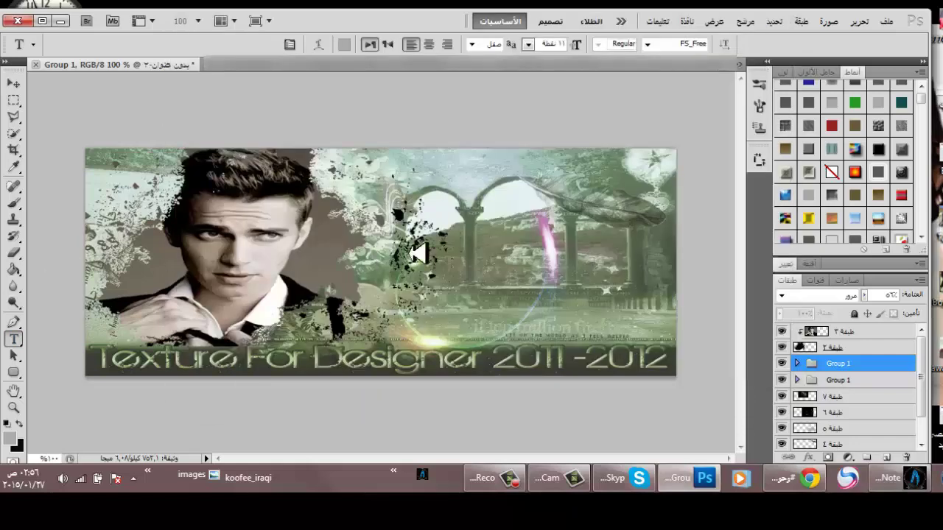
click(625, 234)
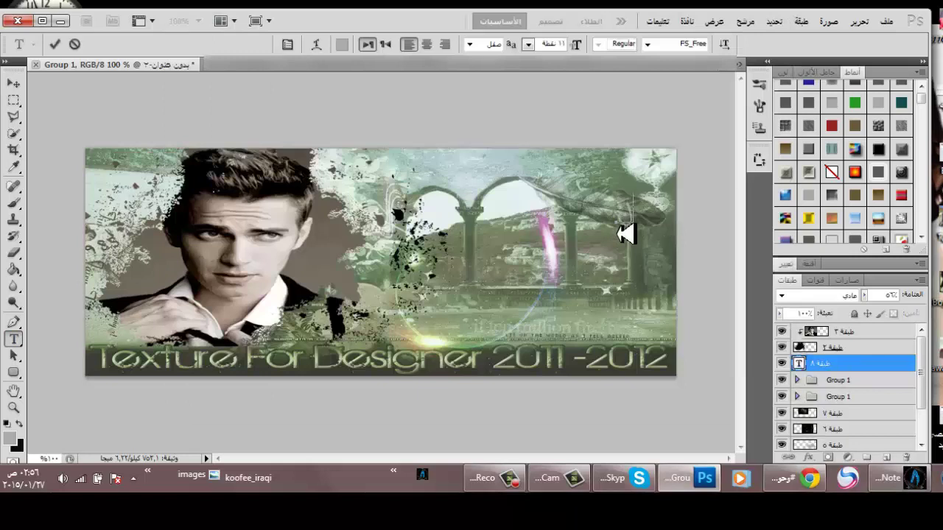
text(نا و)
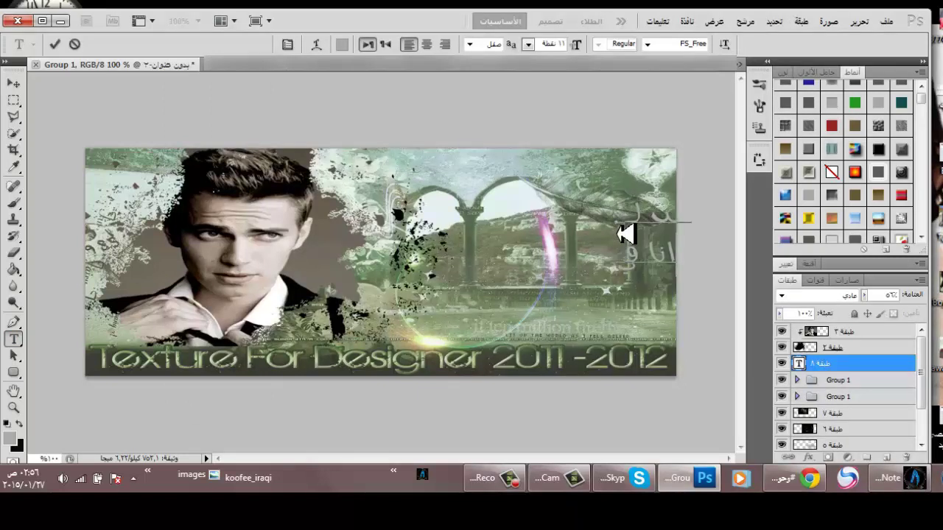
text( حيا)
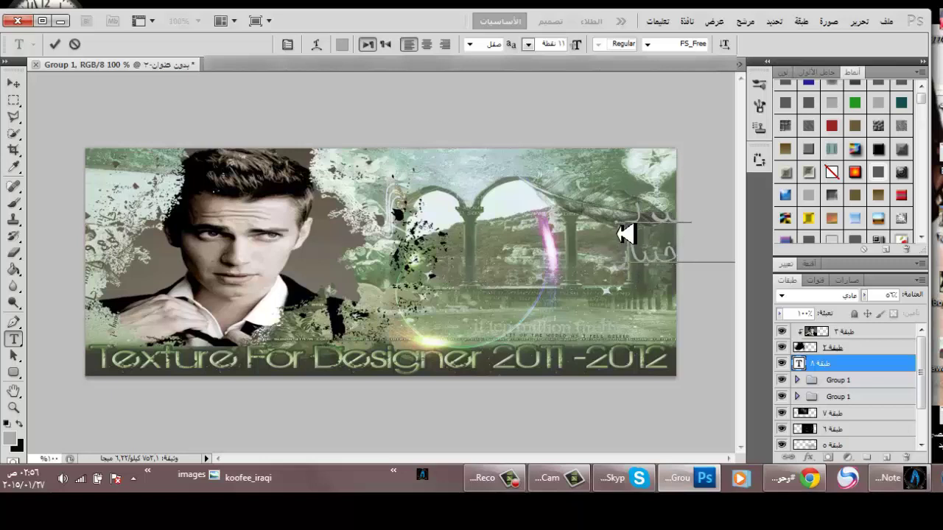
click(13, 83)
drag(330, 211, 166, 188)
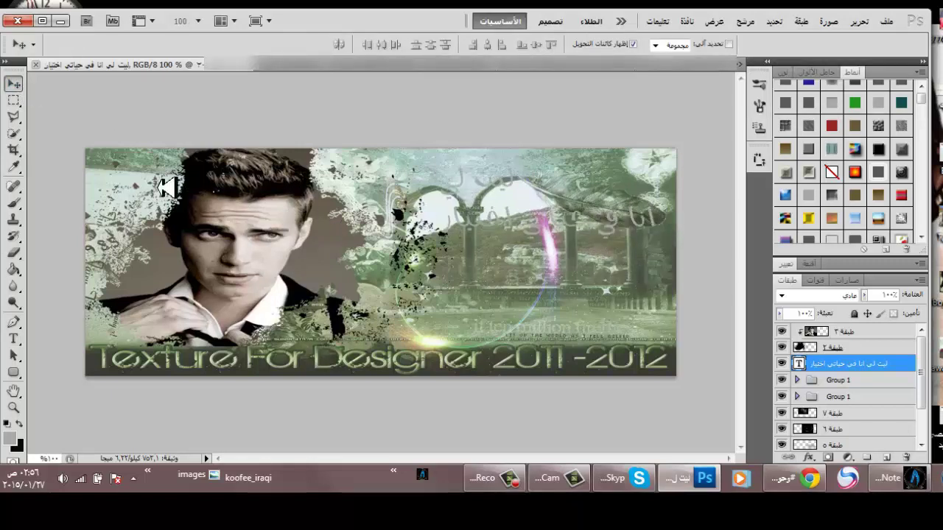
Change the text colour to the near-white fcf2fc.
double_click(799, 363)
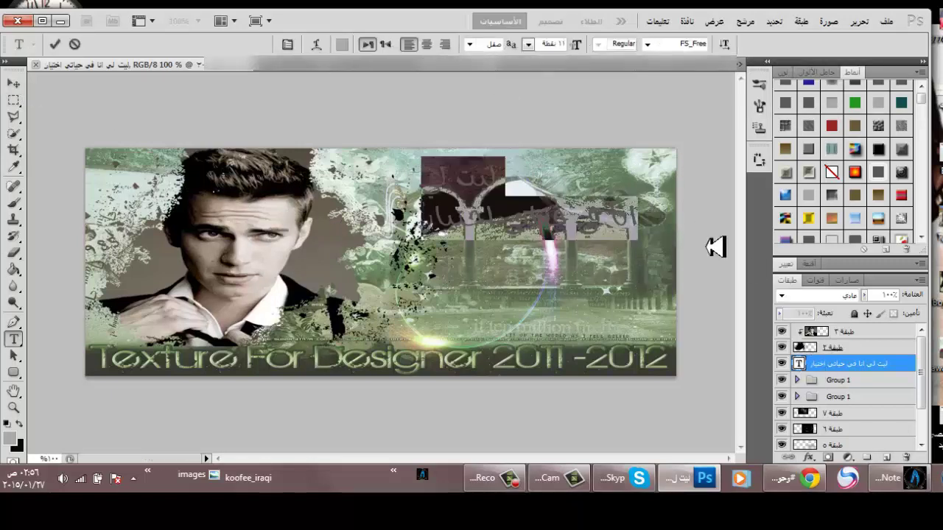
click(342, 45)
click(779, 169)
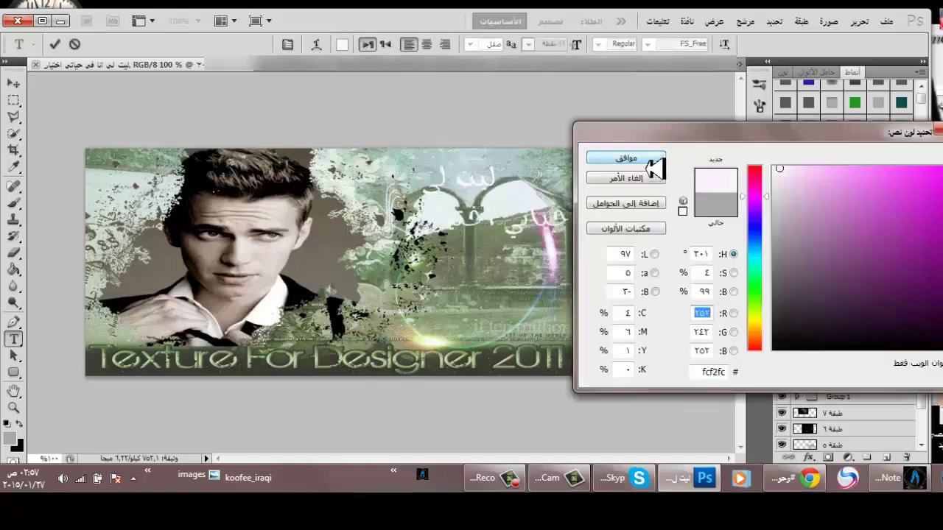
click(654, 168)
Give the text a thin black outside stroke at 100% opacity and shift it slightly towards the feather.
click(810, 457)
click(799, 461)
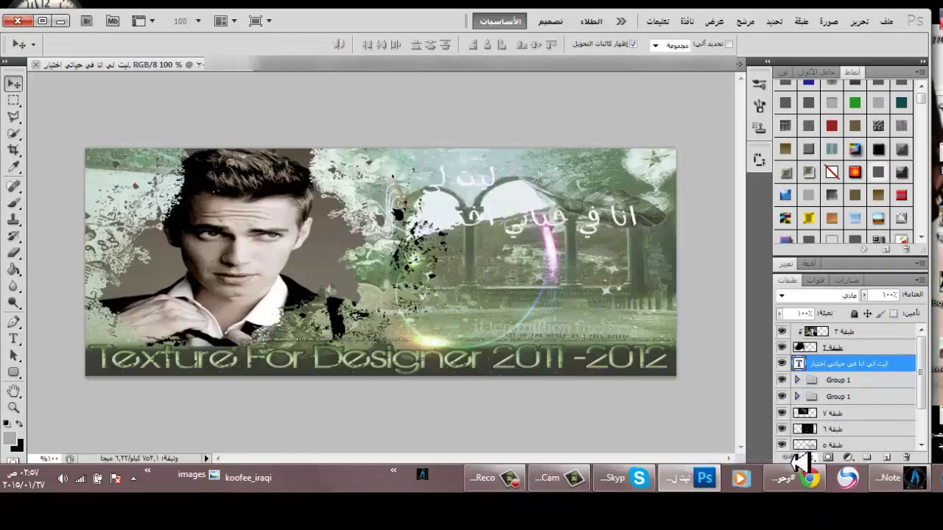
drag(753, 175, 751, 177)
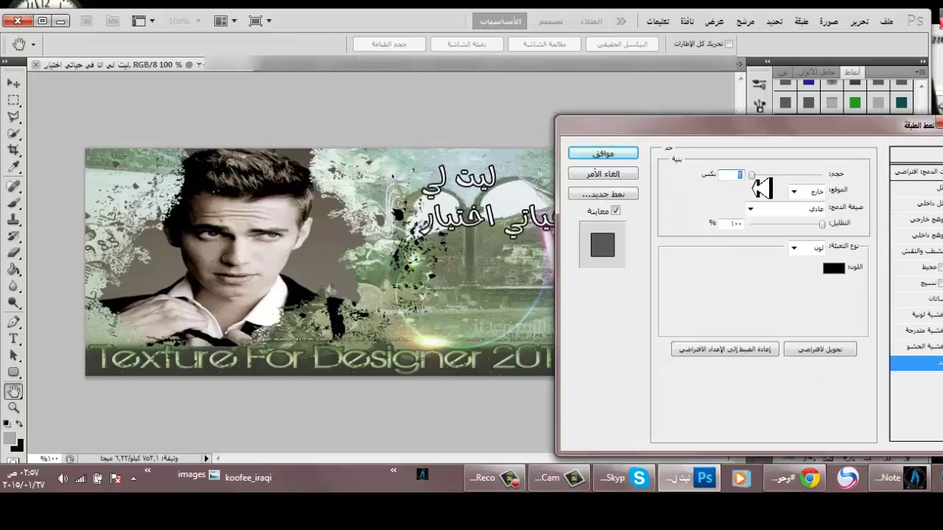
click(621, 154)
drag(501, 218, 517, 218)
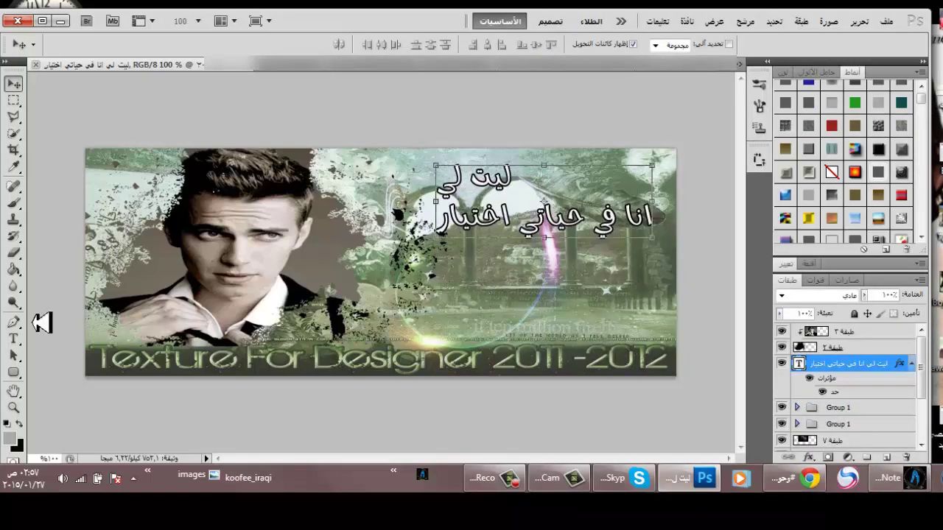
Draw a rounded rectangle with 10 px radius around "ليت لي" and place its layer below the text layer.
click(16, 374)
mouse_move(520, 173)
mouse_down()
mouse_move(462, 205)
mouse_move(443, 207)
mouse_move(437, 191)
mouse_up()
drag(852, 379, 857, 372)
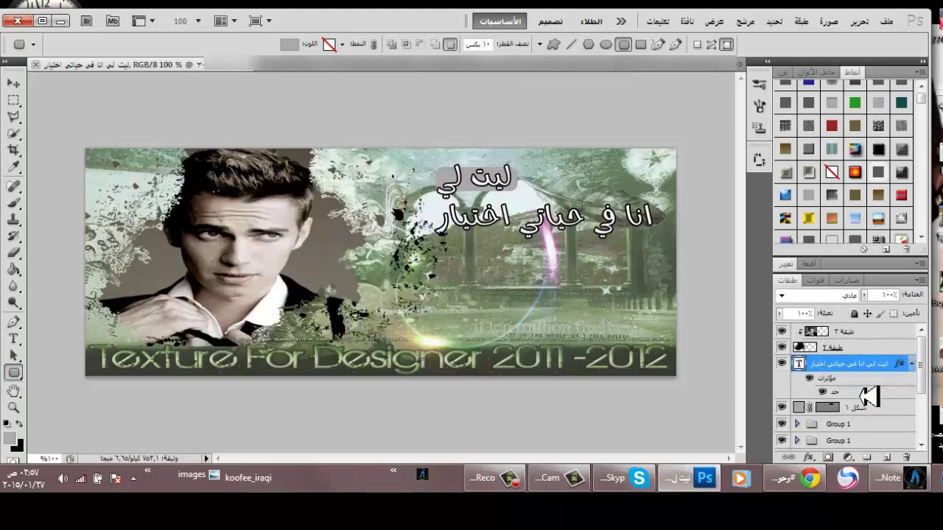
Fill the rounded rectangle with the red f00722.
click(840, 411)
double_click(804, 410)
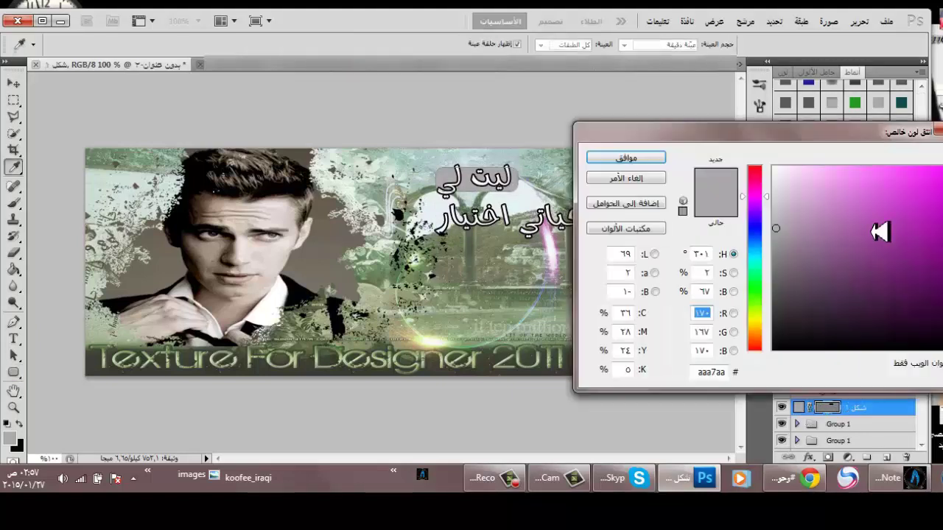
click(864, 220)
drag(846, 177, 932, 171)
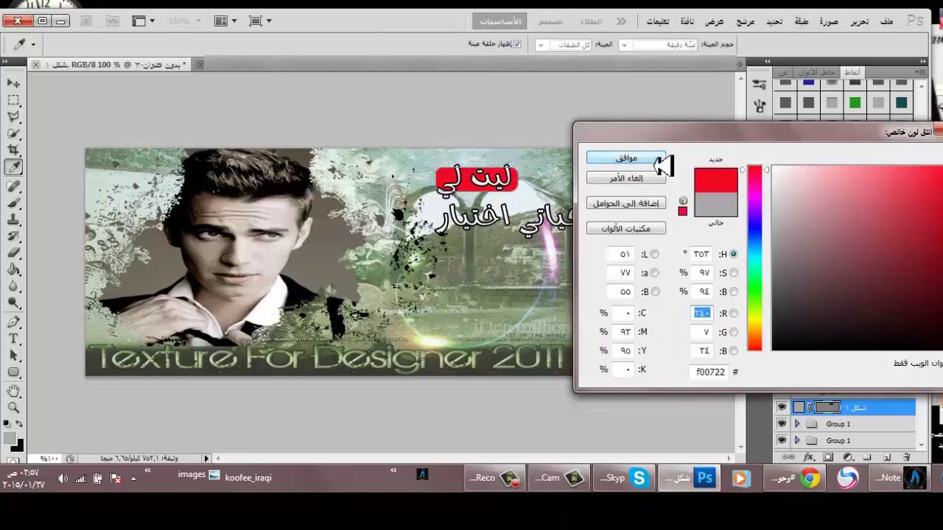
click(627, 158)
Rasterize the red rectangle and apply a Motion Blur with angle 0° and distance 41 pixels.
click(746, 20)
mouse_move(737, 181)
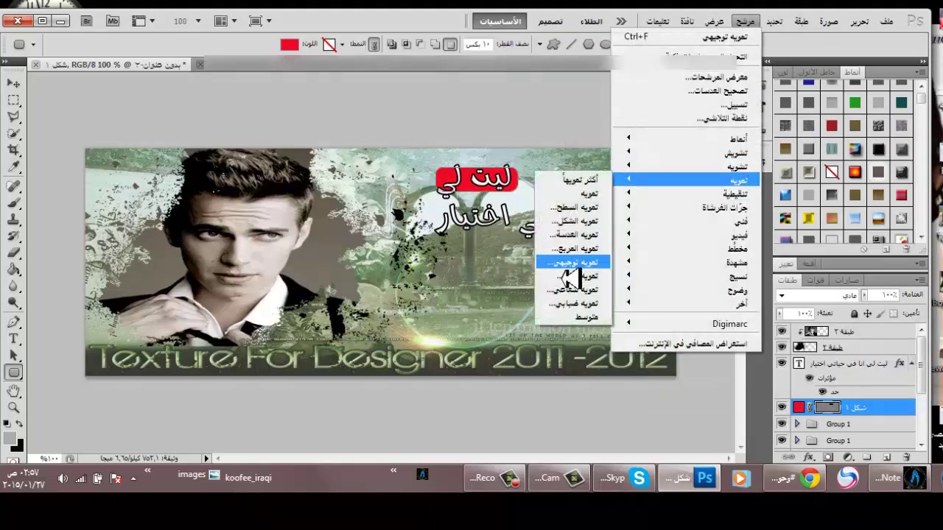
click(574, 264)
click(455, 205)
drag(753, 322, 777, 330)
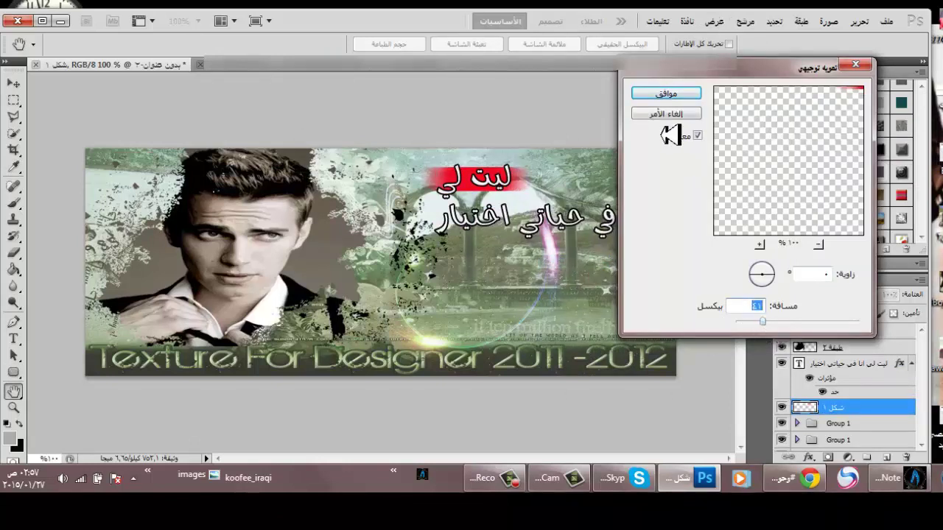
click(666, 93)
Duplicate the blurred red bar layer, move the copy behind "انا في حياتي اختيار" and stretch it to cover the whole line.
drag(862, 414, 887, 457)
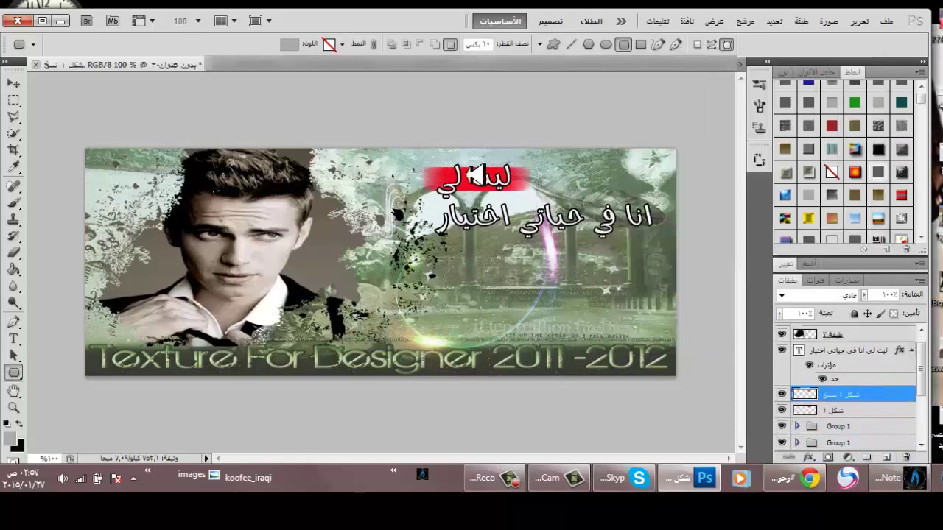
click(13, 83)
drag(529, 195, 676, 234)
drag(437, 225, 424, 224)
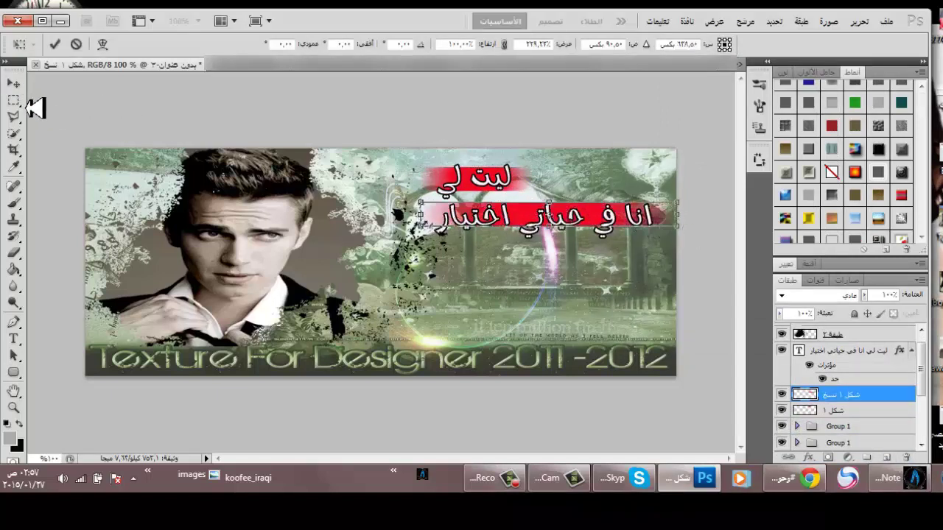
click(15, 84)
click(548, 206)
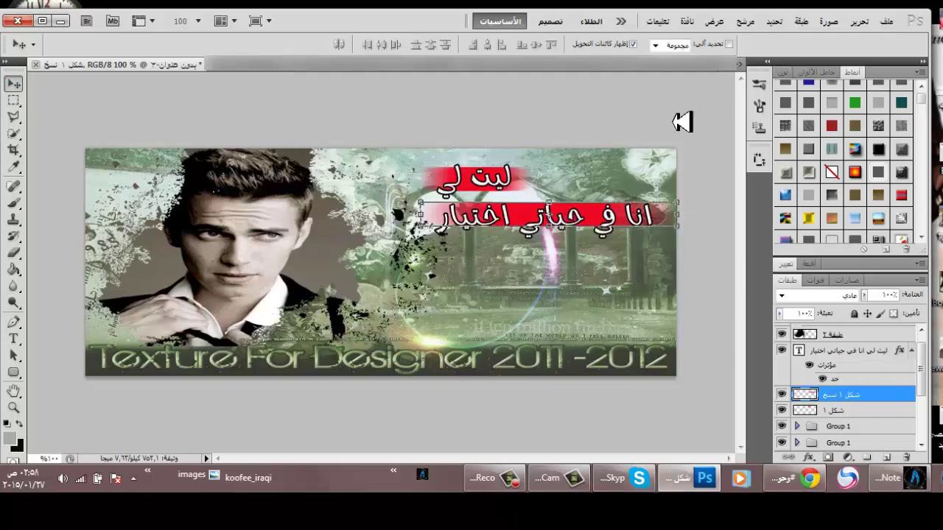
click(549, 226)
click(15, 102)
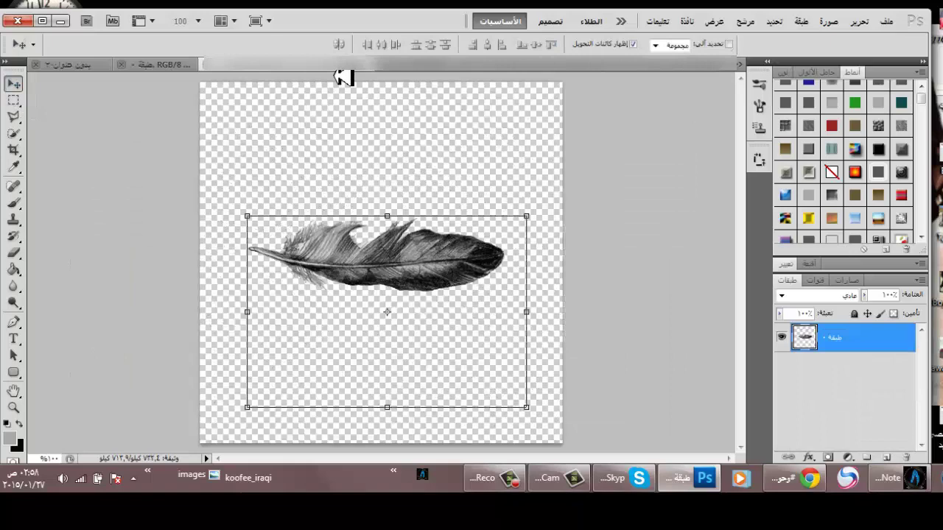
Look through the other open documents, including the feather, ink-splatter and overlay images, and return to the banner.
click(343, 66)
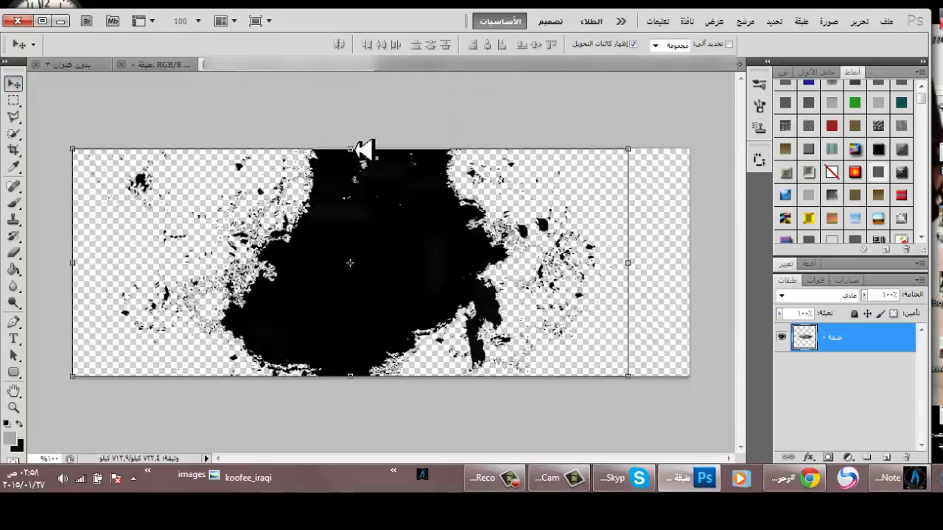
drag(363, 150, 398, 148)
click(394, 70)
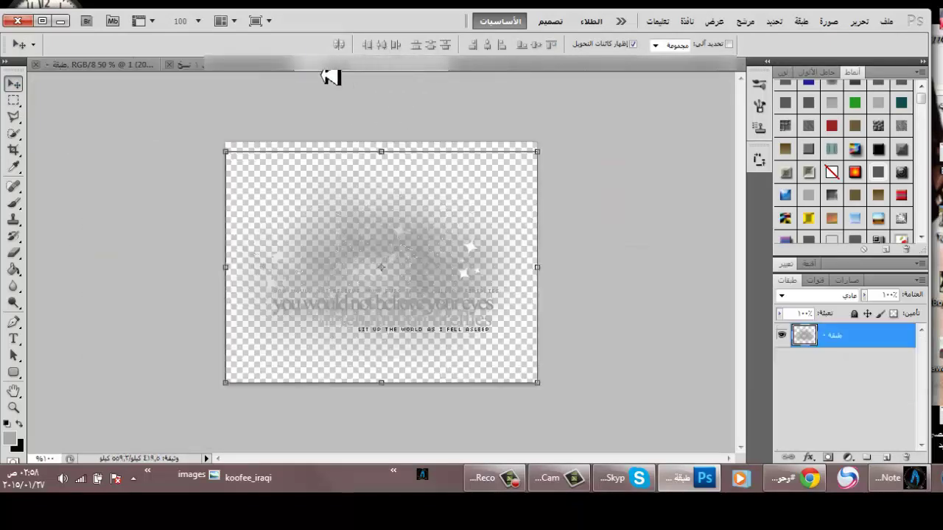
click(323, 70)
click(442, 70)
click(339, 70)
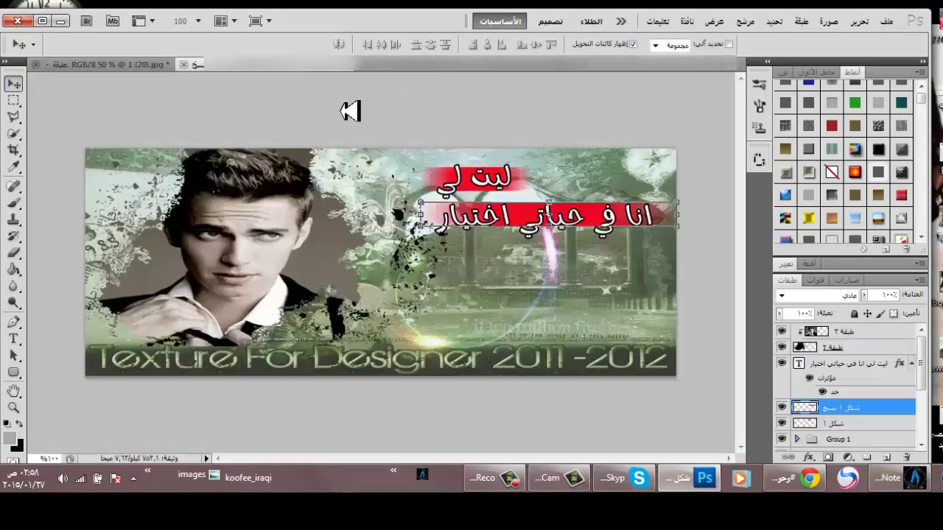
click(372, 68)
click(446, 209)
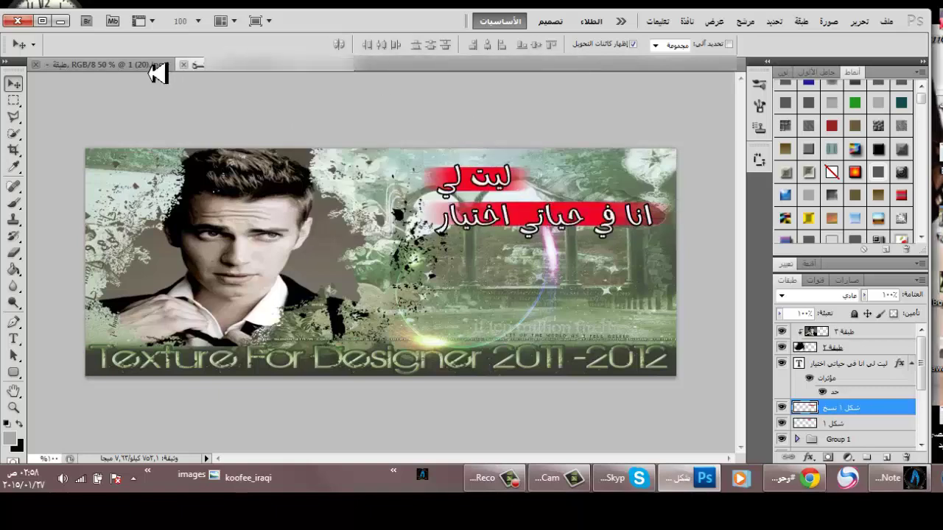
click(158, 69)
click(241, 64)
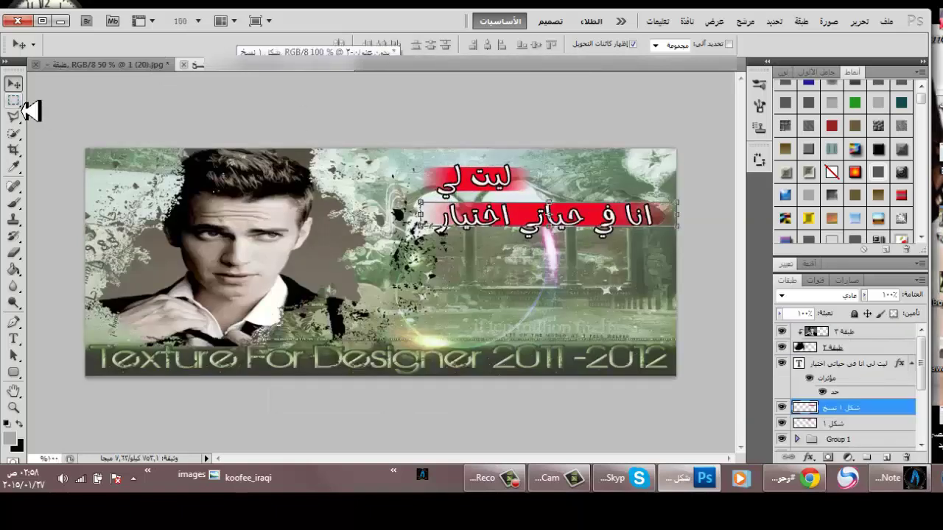
click(15, 101)
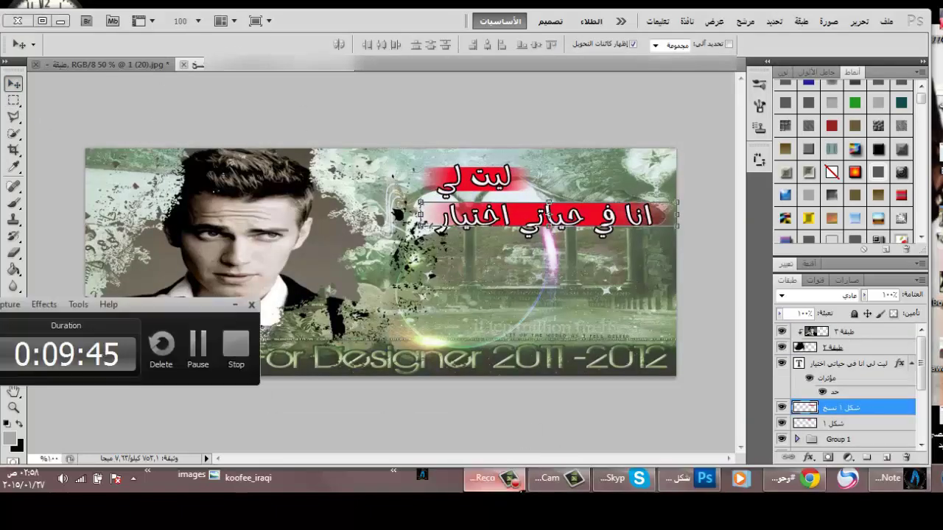
Bring the designer signature graphic from its transparent document into the banner, placing it at the lower right above the footer lettering.
click(206, 358)
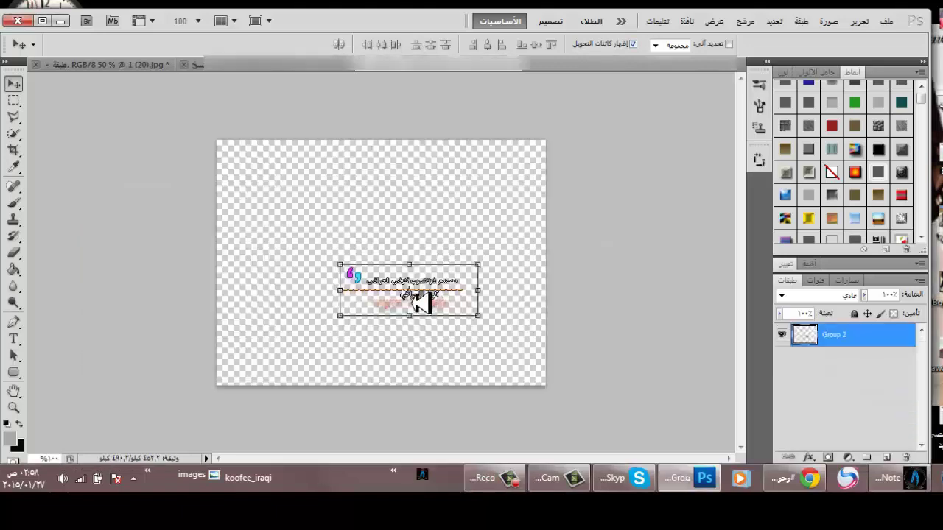
key(ctrl+t)
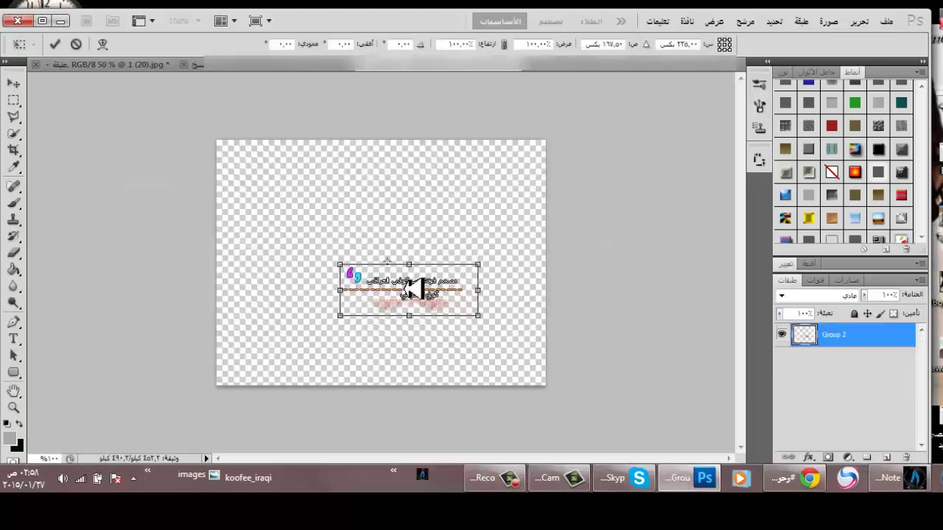
drag(423, 280, 342, 204)
click(13, 101)
click(538, 206)
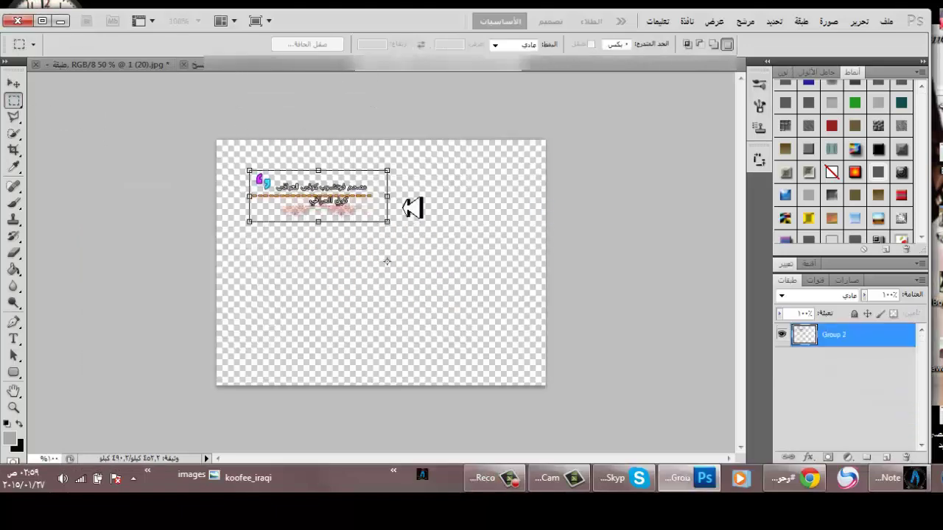
click(13, 83)
drag(334, 91, 614, 330)
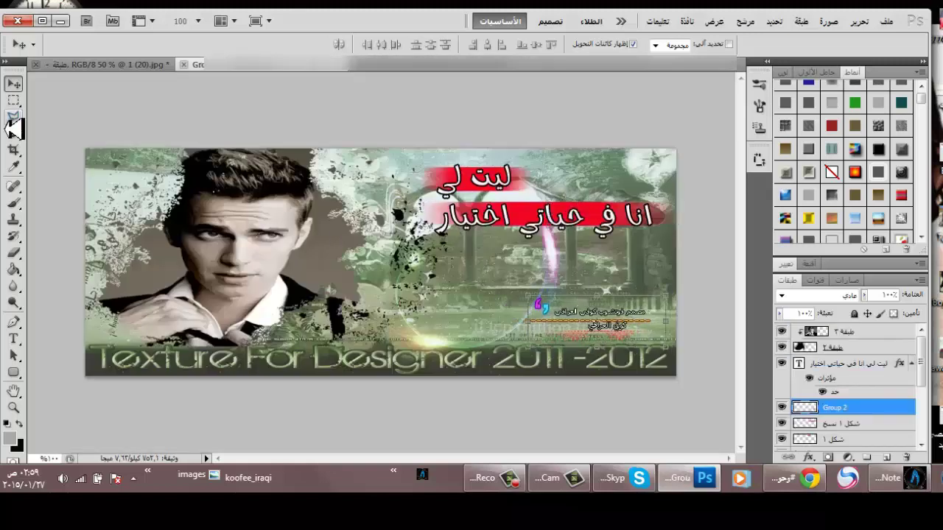
Switch to NotePad and write the closing lines "الى هنا انتهى درسنا" and "نشاء الله عجبكم" below the existing notes.
click(900, 478)
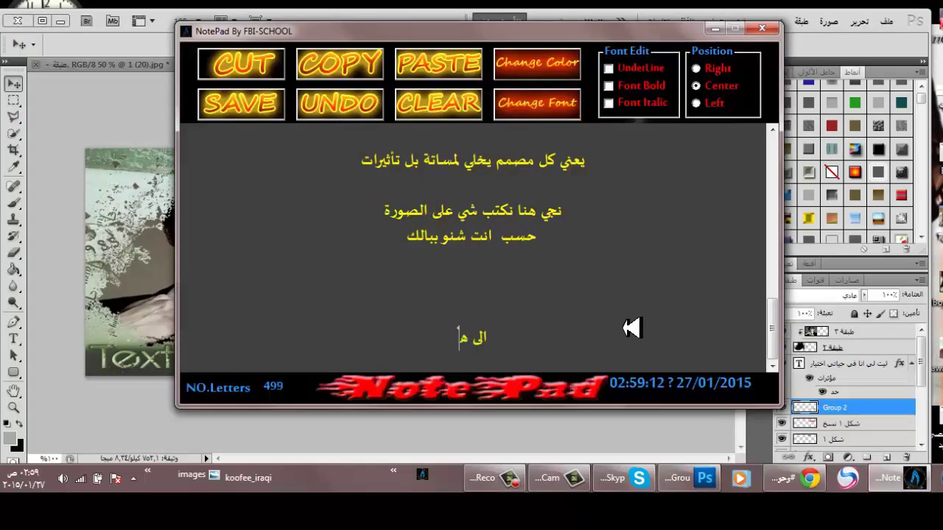
text(درسنا)
key(Return)
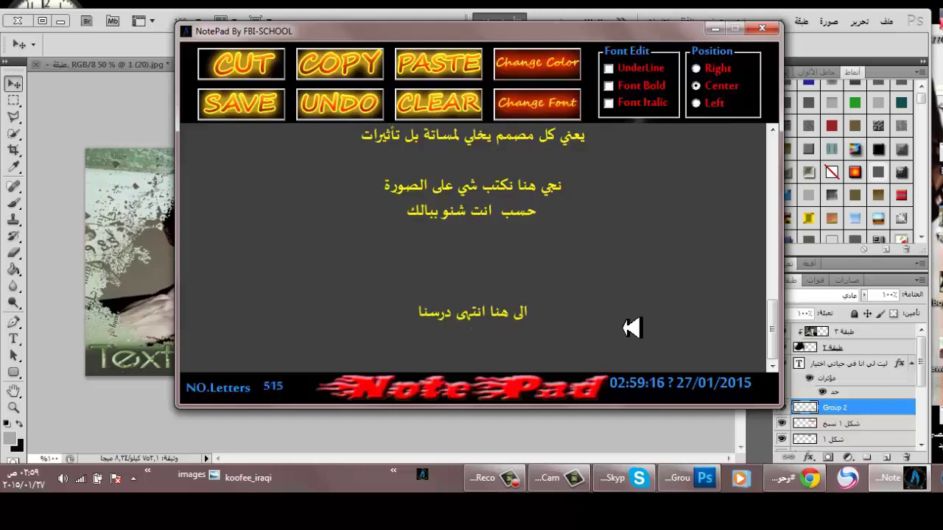
text(انشاء الله عجبكم)
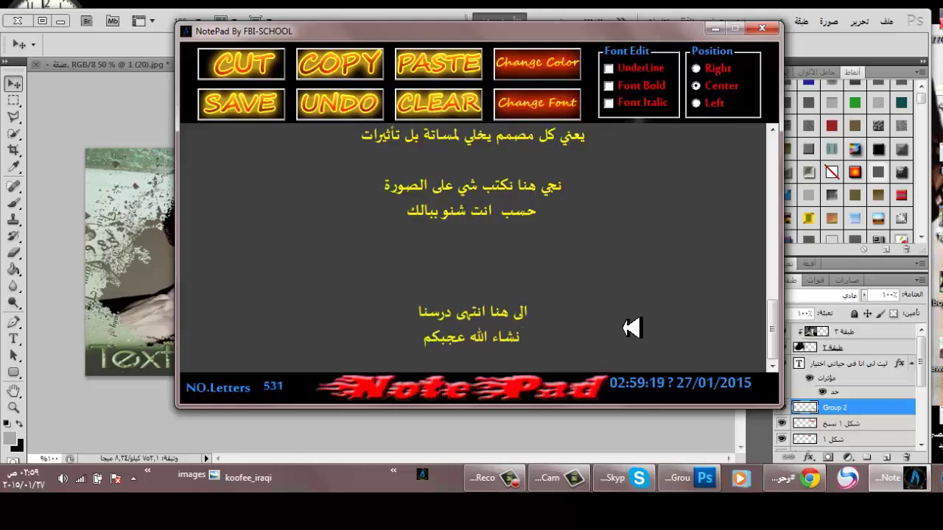
key(Return)
Add the greeting "تحياتي الكم" and sign off with the author's name on the following line, leaving blank space below.
text(تحياتي الكم)
key(Return)
text(ا)
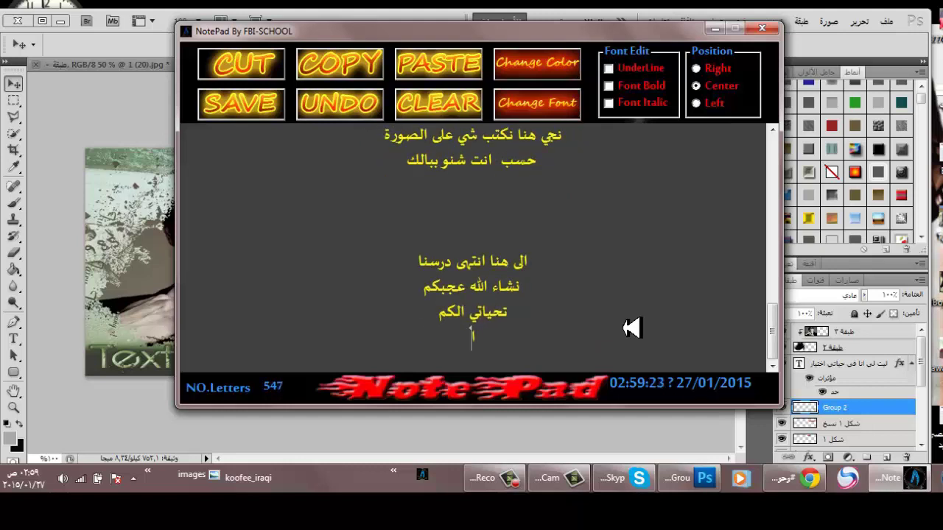
text(خوكم كوفي العراقي)
key(Return)
key(Return)
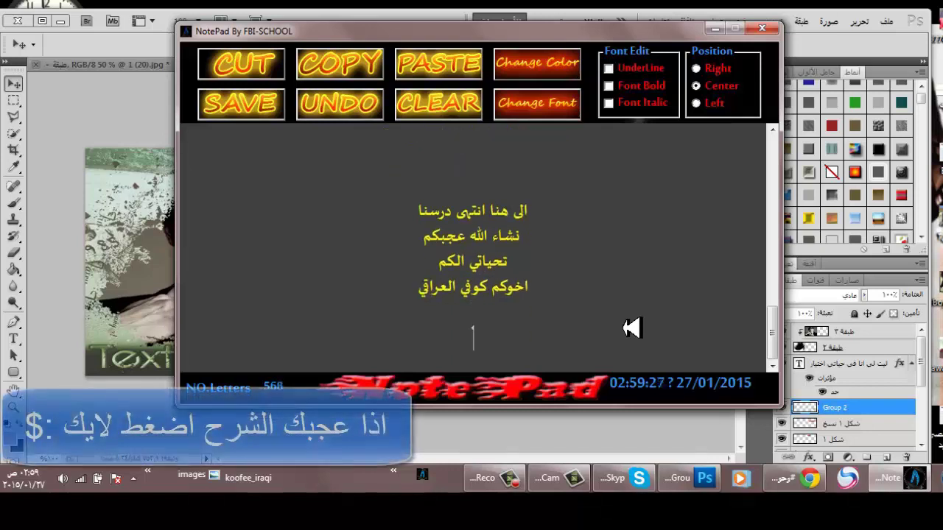
click(486, 478)
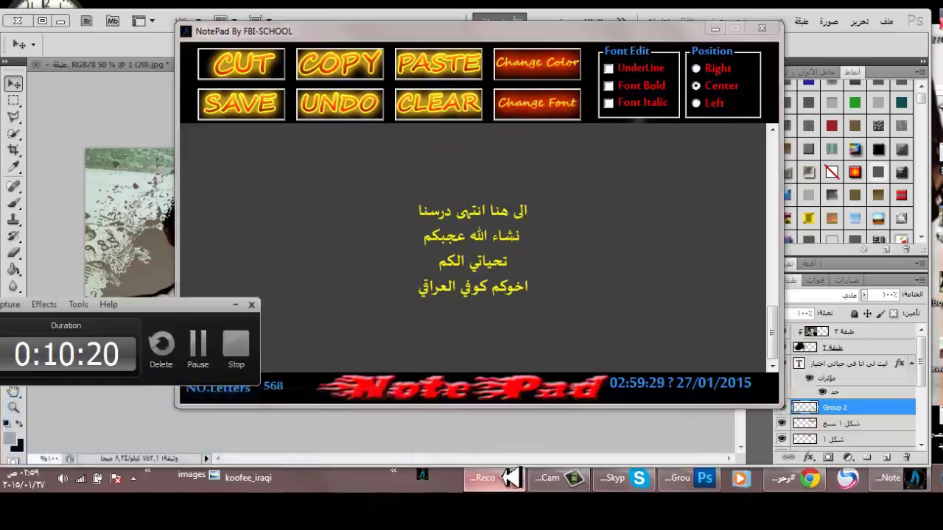
click(236, 344)
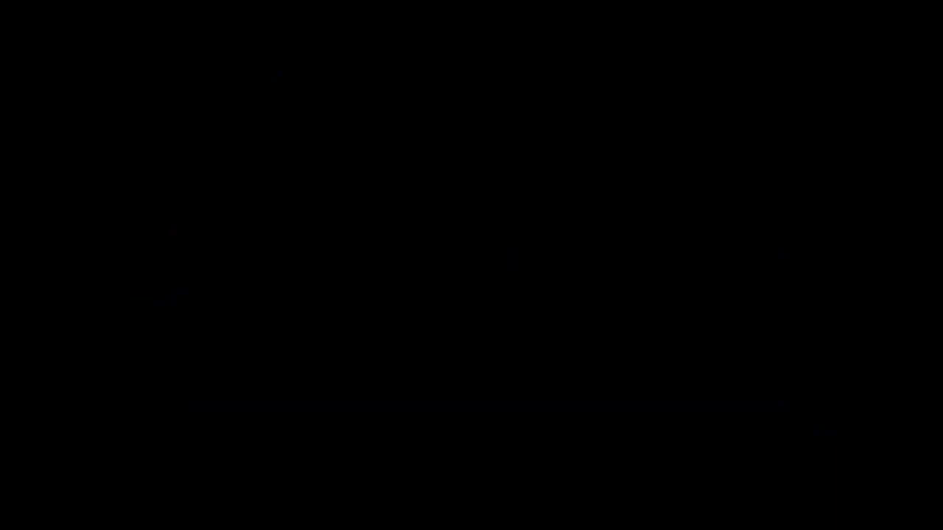